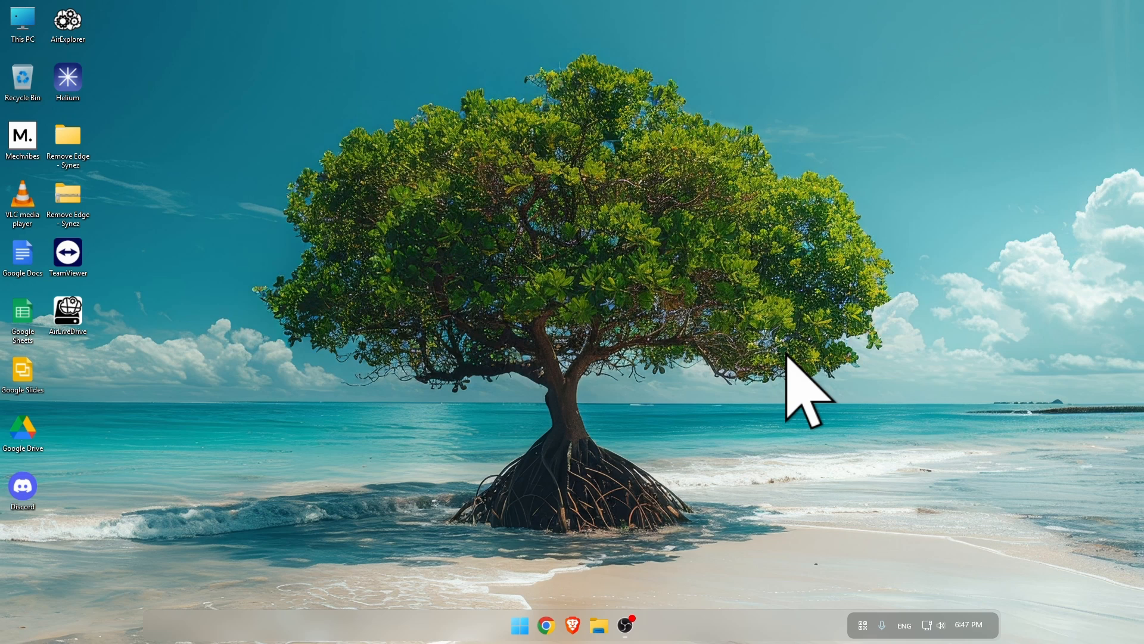
# Create a folder named "File _Sharing" in the root of Local Disk (C:) and close the file window.
pyautogui.doubleClick(20, 33)
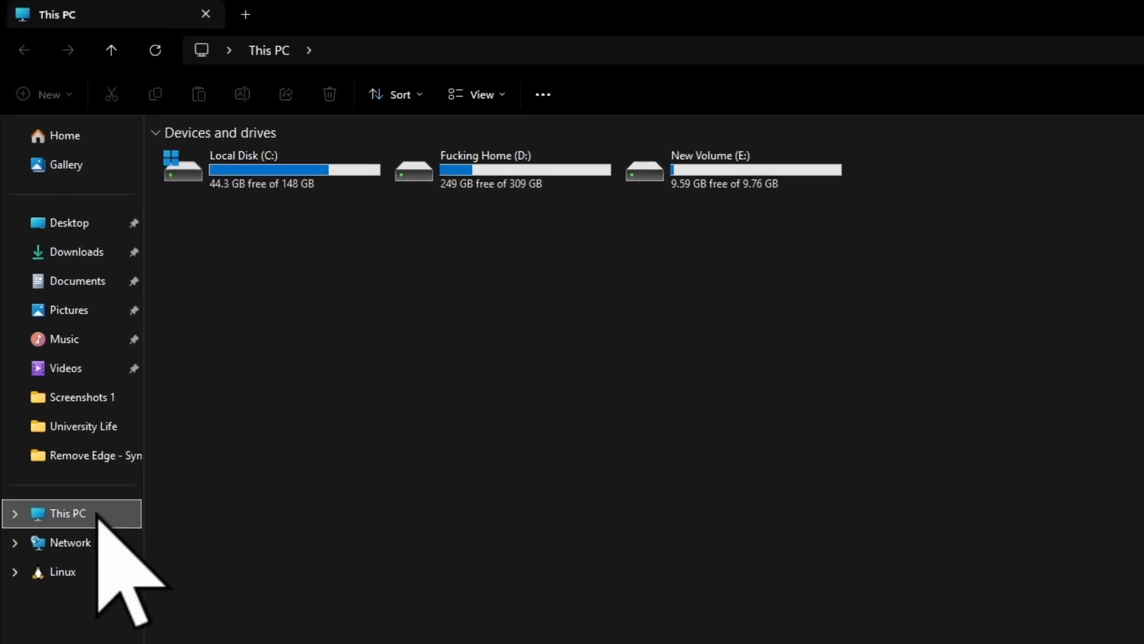
pyautogui.doubleClick(220, 199)
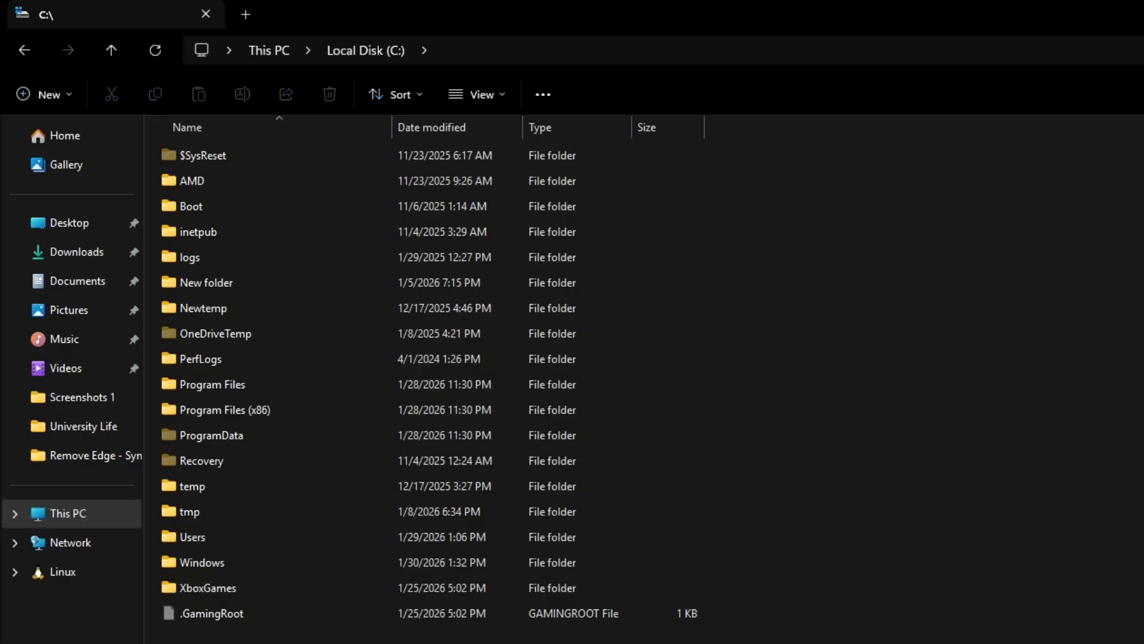
pyautogui.rightClick(880, 324)
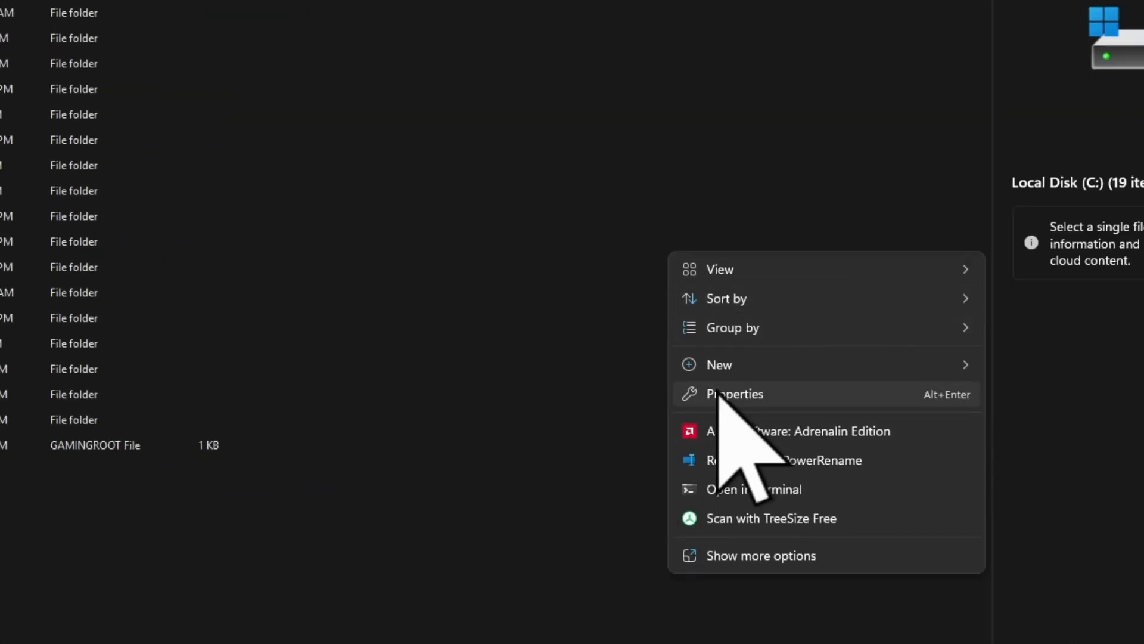
pyautogui.moveTo(774, 371)
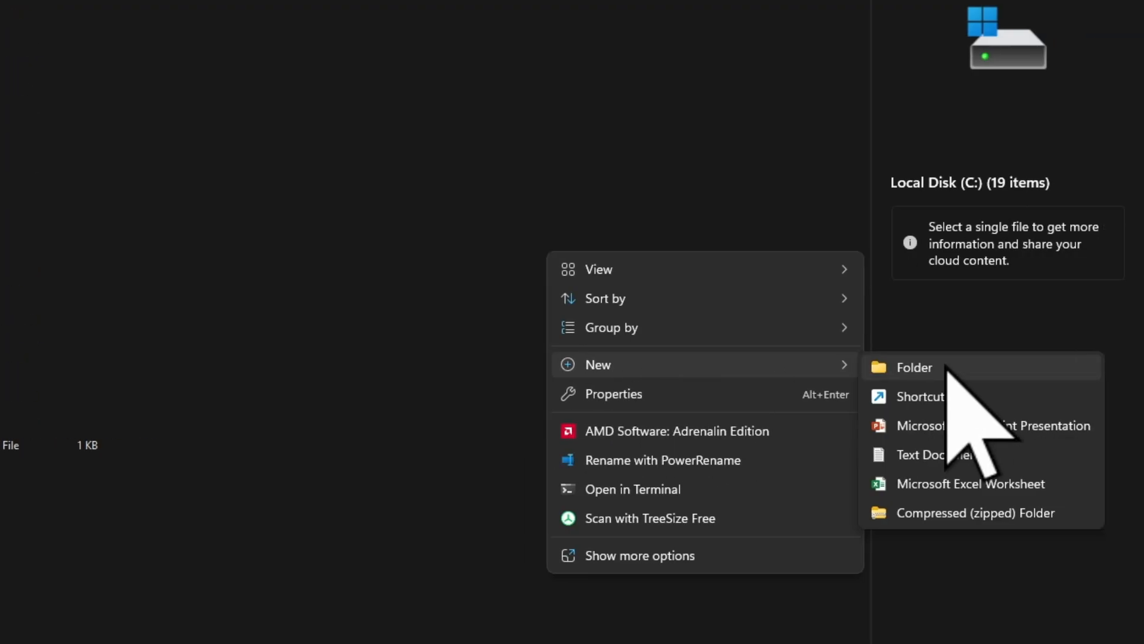
pyautogui.click(947, 367)
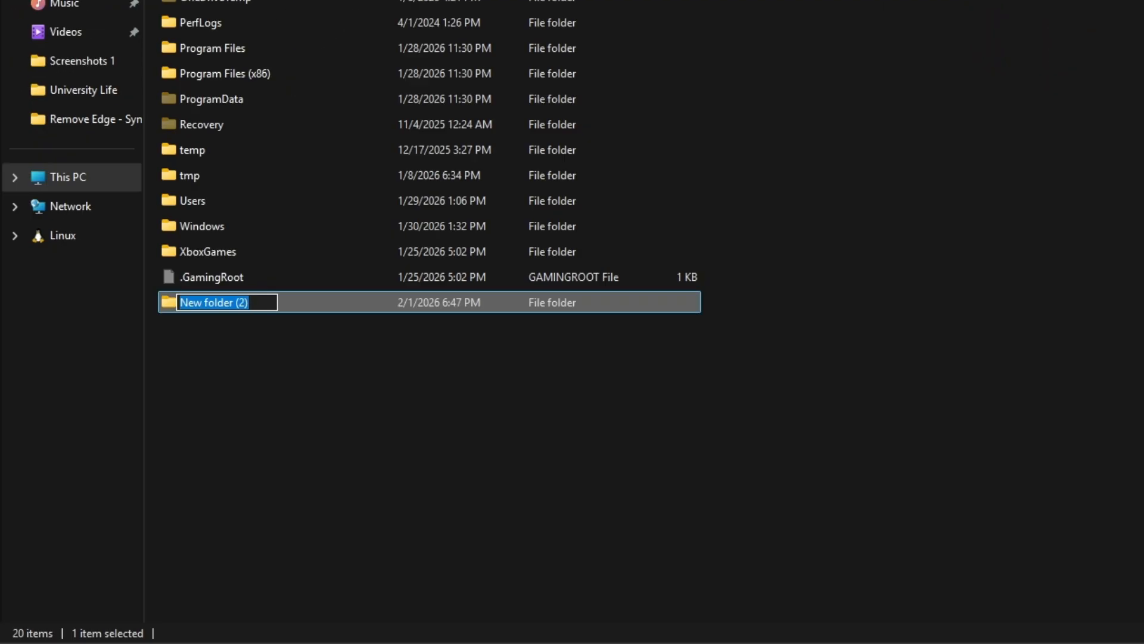
pyautogui.press('BackSpace')
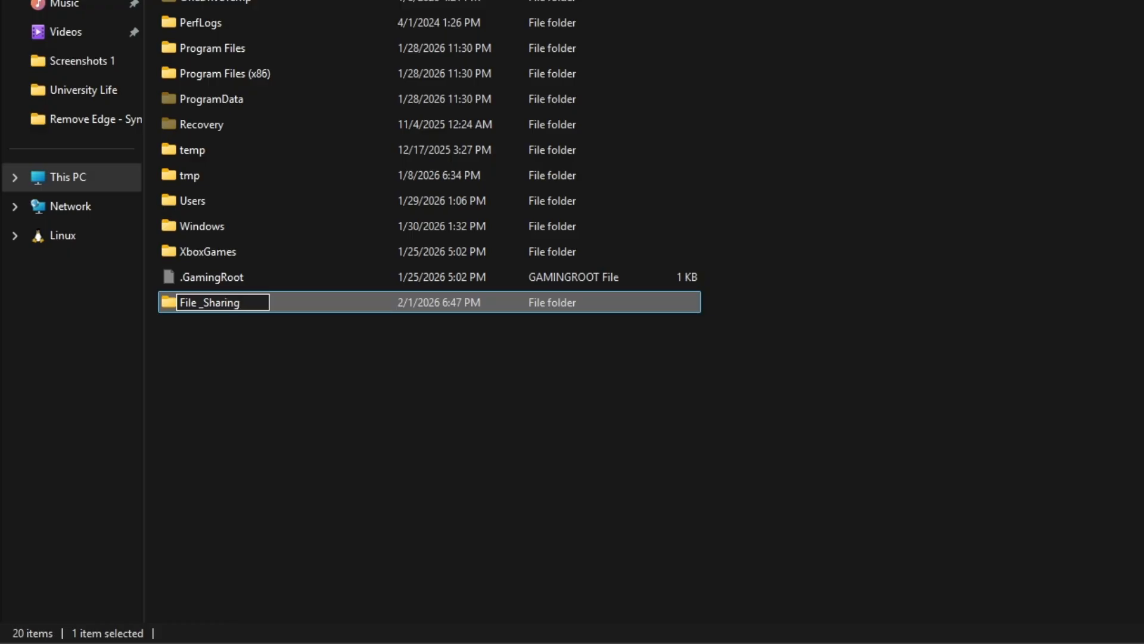
pyautogui.press('Return')
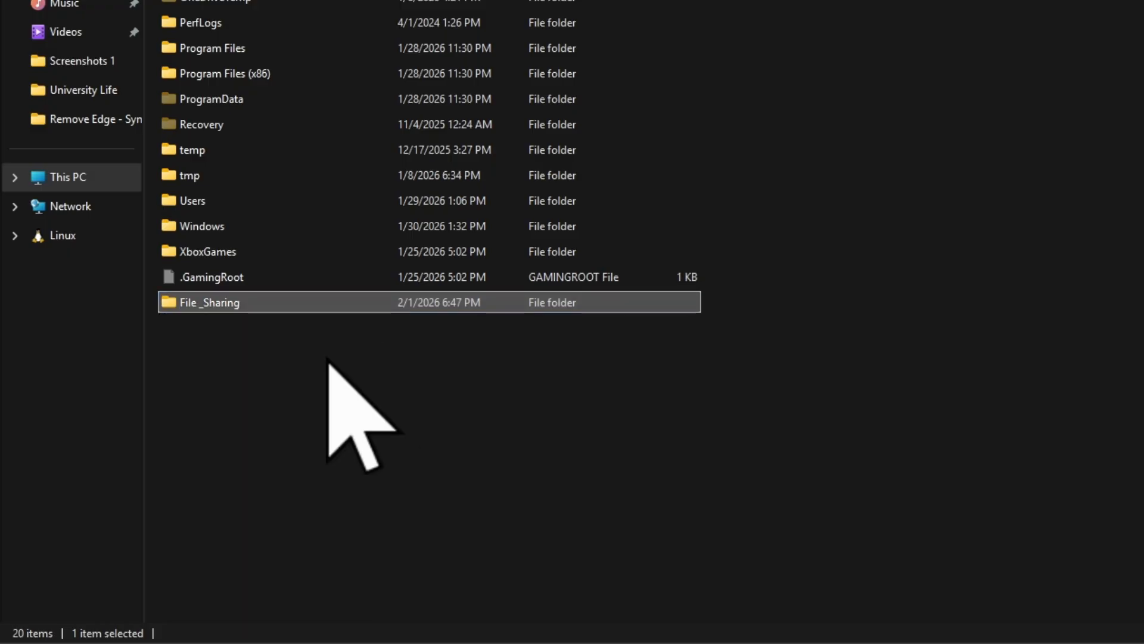
pyautogui.click(905, 519)
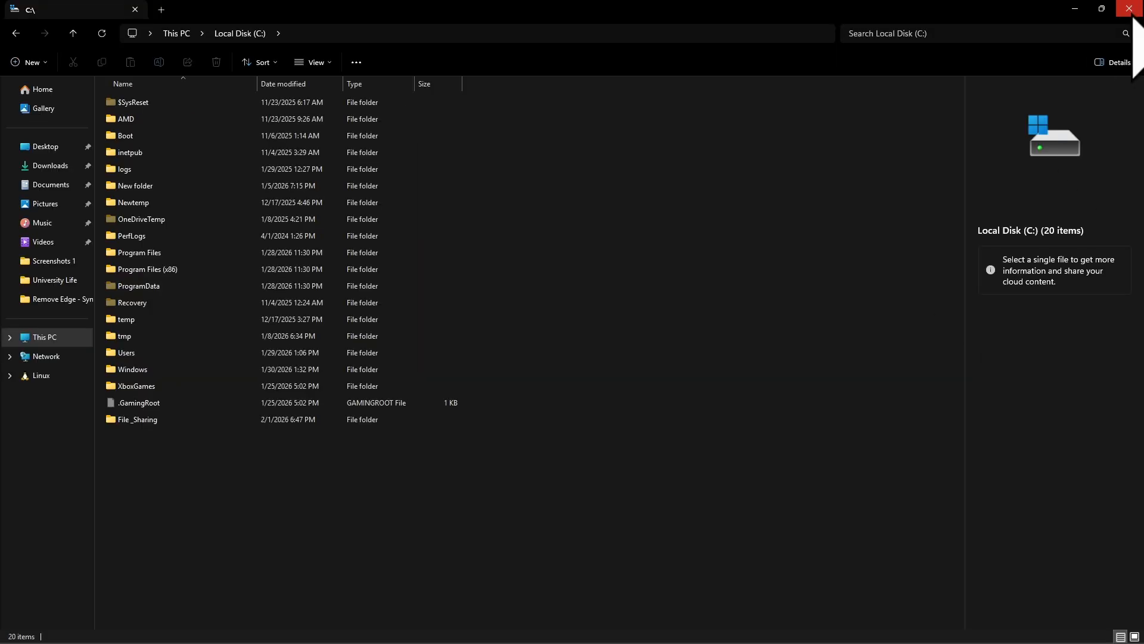
pyautogui.click(1133, 16)
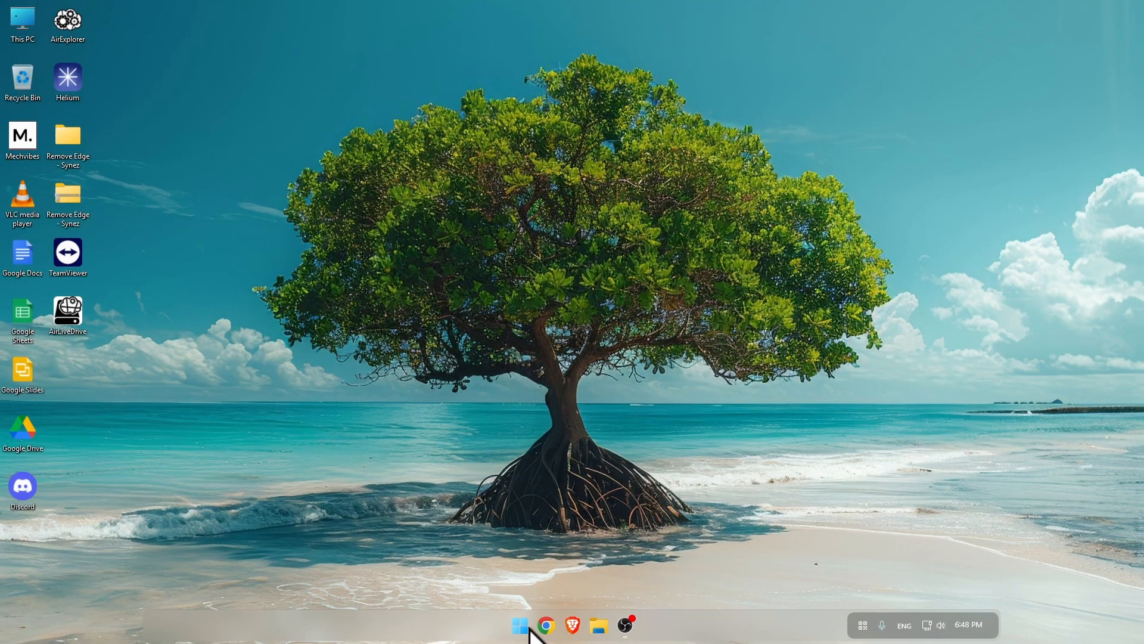
# Open Computer Management and display the Users folder under Local Users and Groups.
pyautogui.click(521, 625)
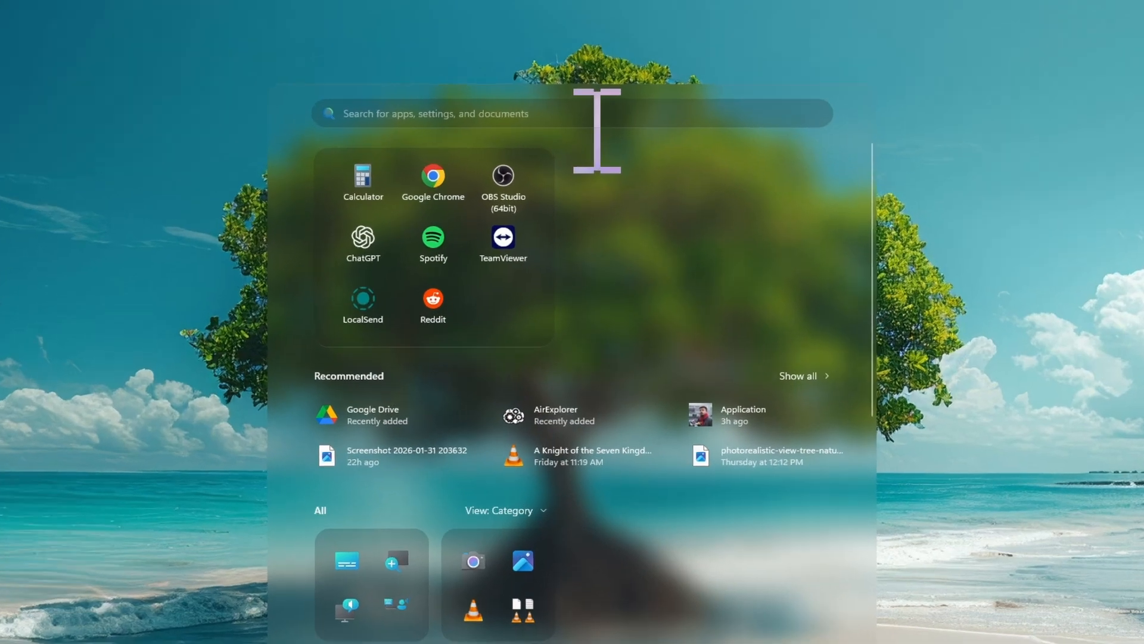
pyautogui.write('compu')
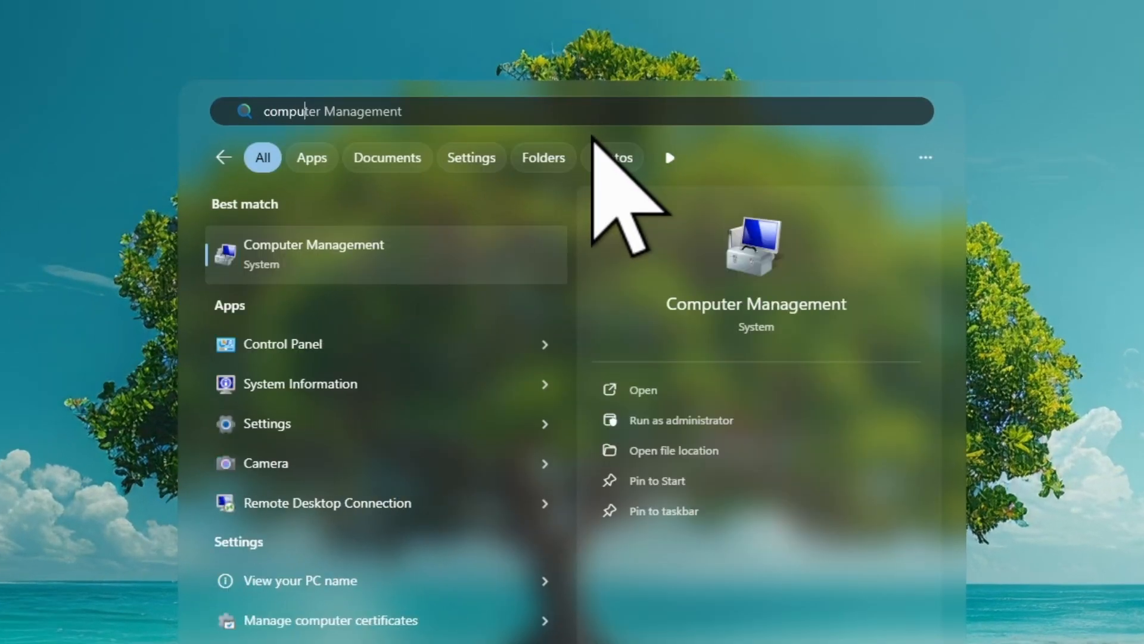
pyautogui.write('ter')
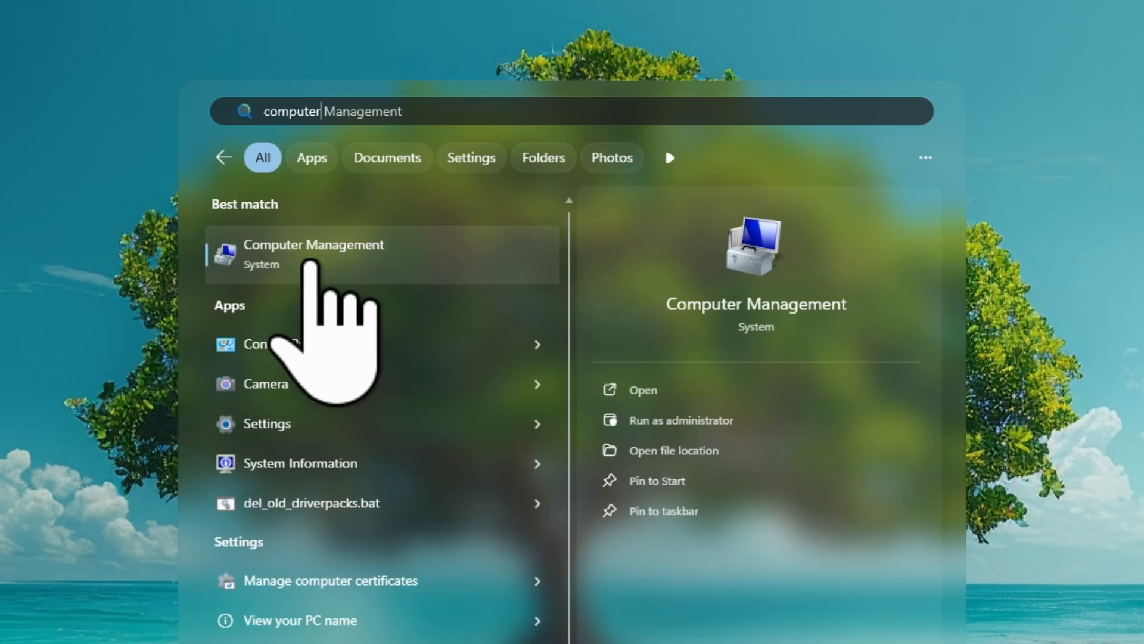
pyautogui.click(634, 391)
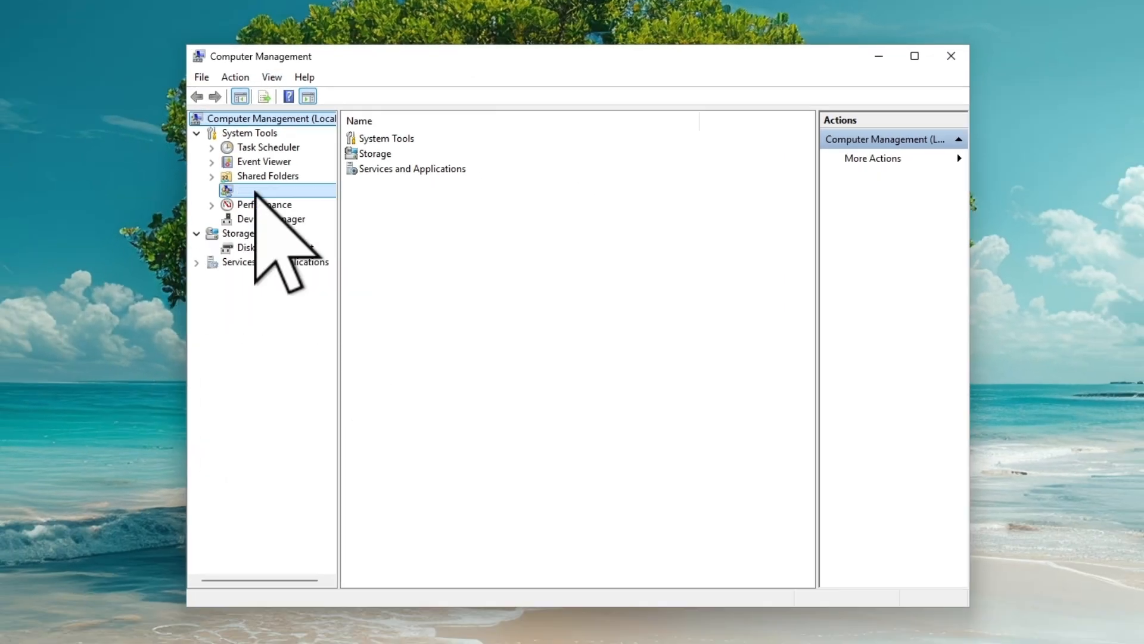
pyautogui.click(297, 191)
pyautogui.click(212, 190)
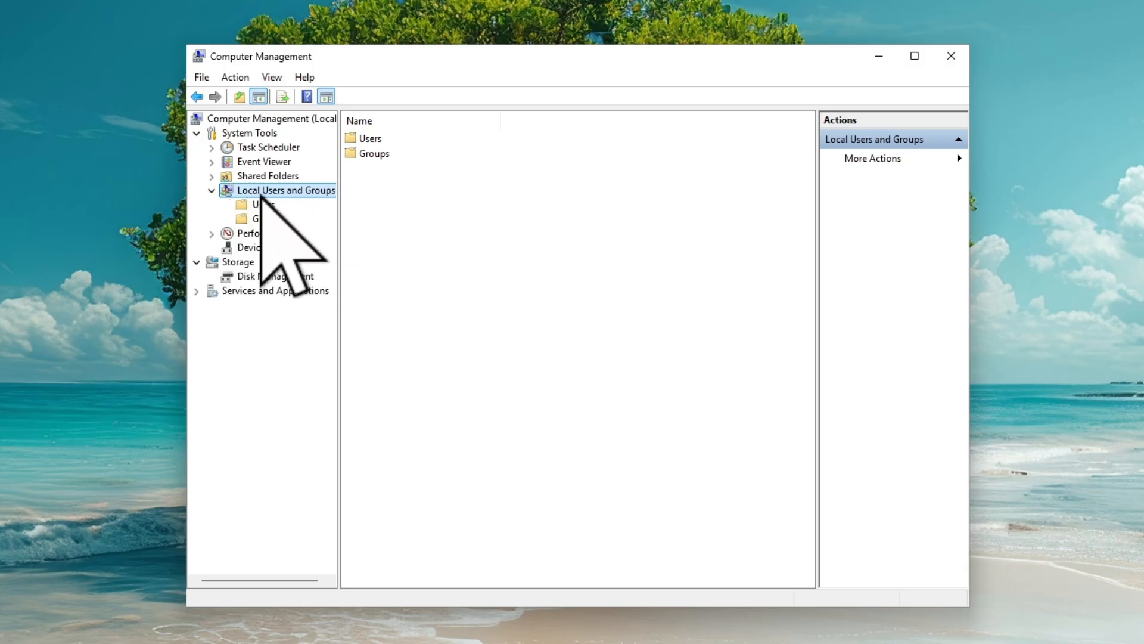
pyautogui.click(262, 205)
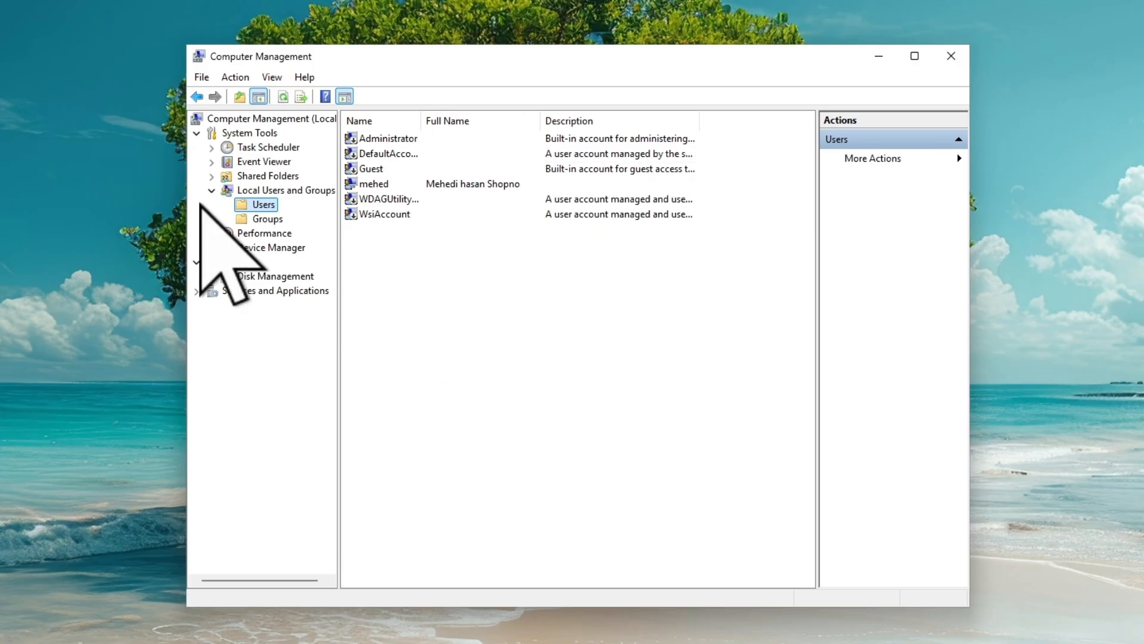
# Begin a new local user with the user name User_1, and enter and confirm the account password.
pyautogui.rightClick(418, 276)
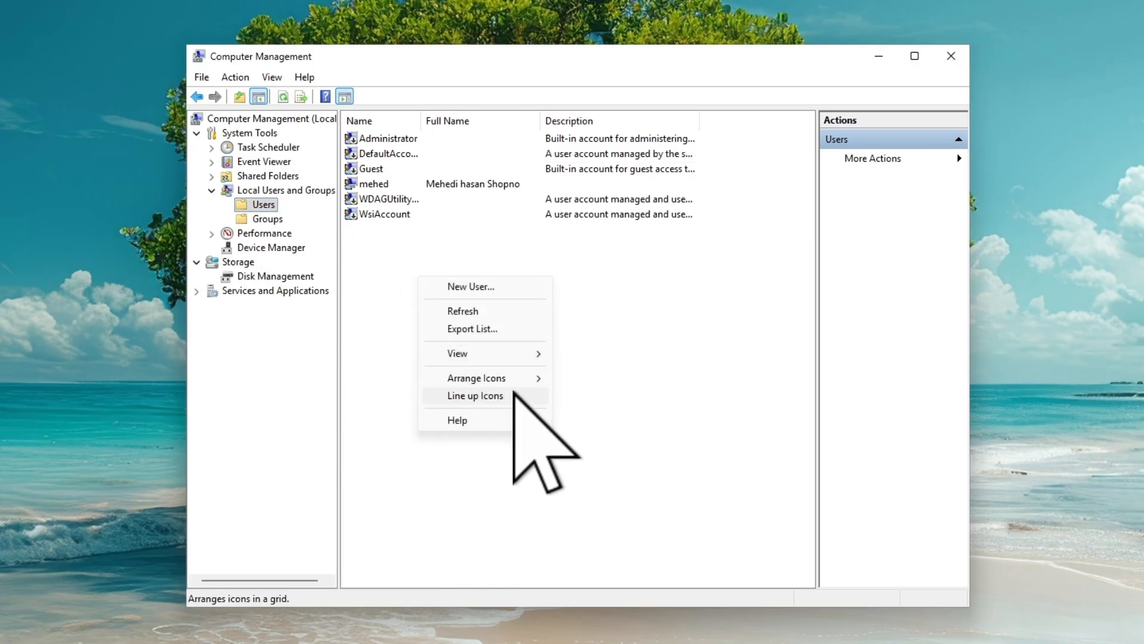
pyautogui.click(486, 286)
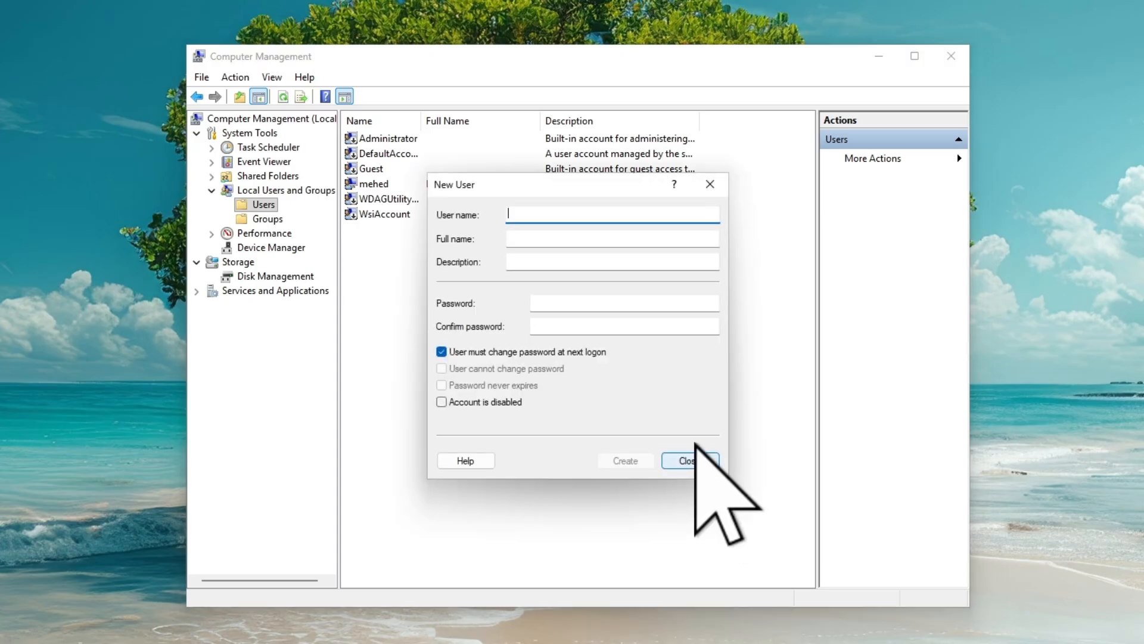
pyautogui.moveTo(541, 194); pyautogui.dragTo(457, 186)
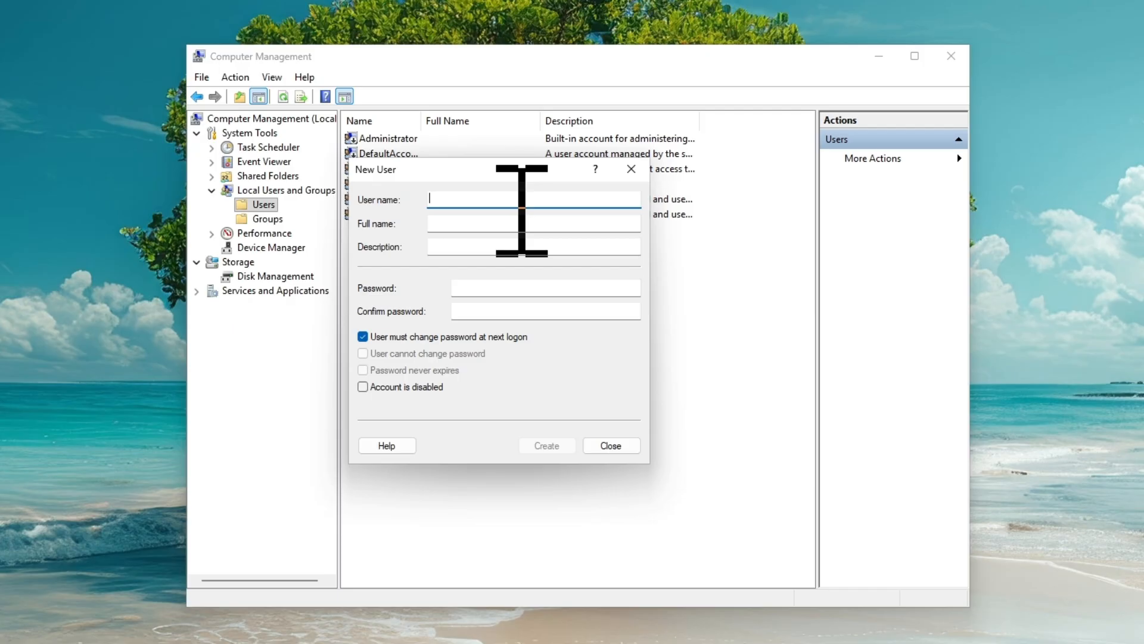
pyautogui.write('User_1')
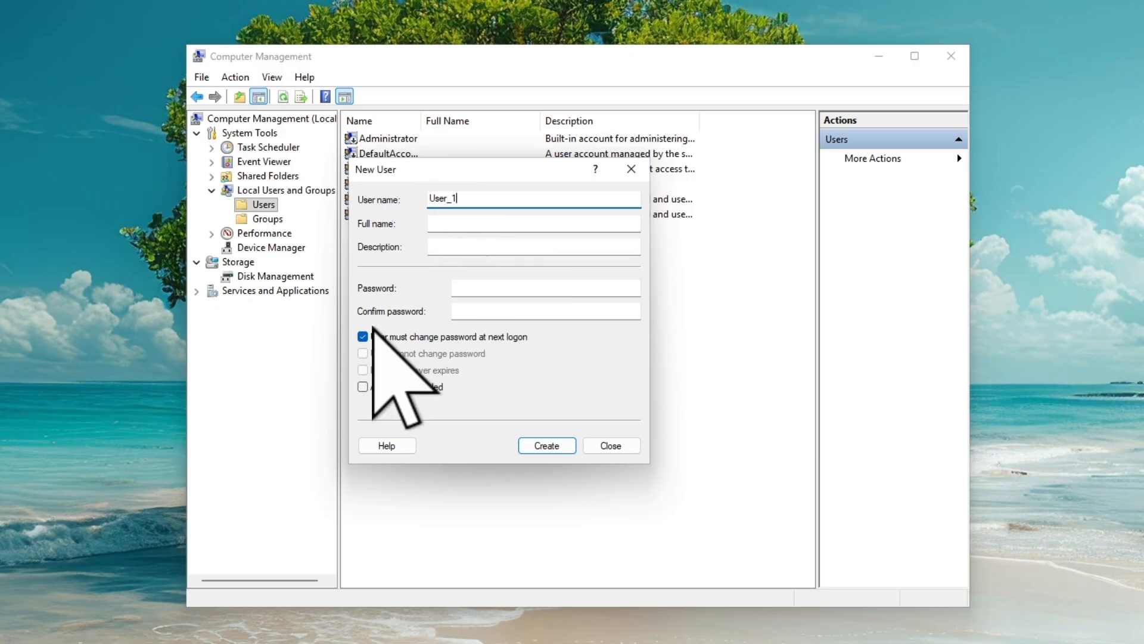
pyautogui.click(531, 290)
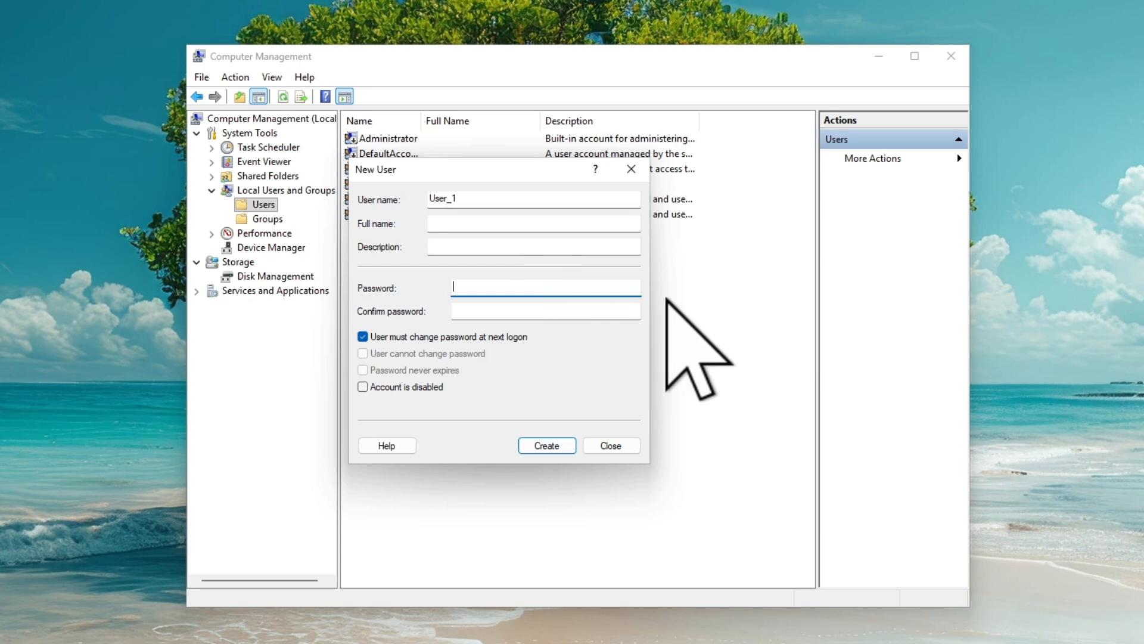
pyautogui.write('*****')
pyautogui.press('Tab')
pyautogui.write('*')
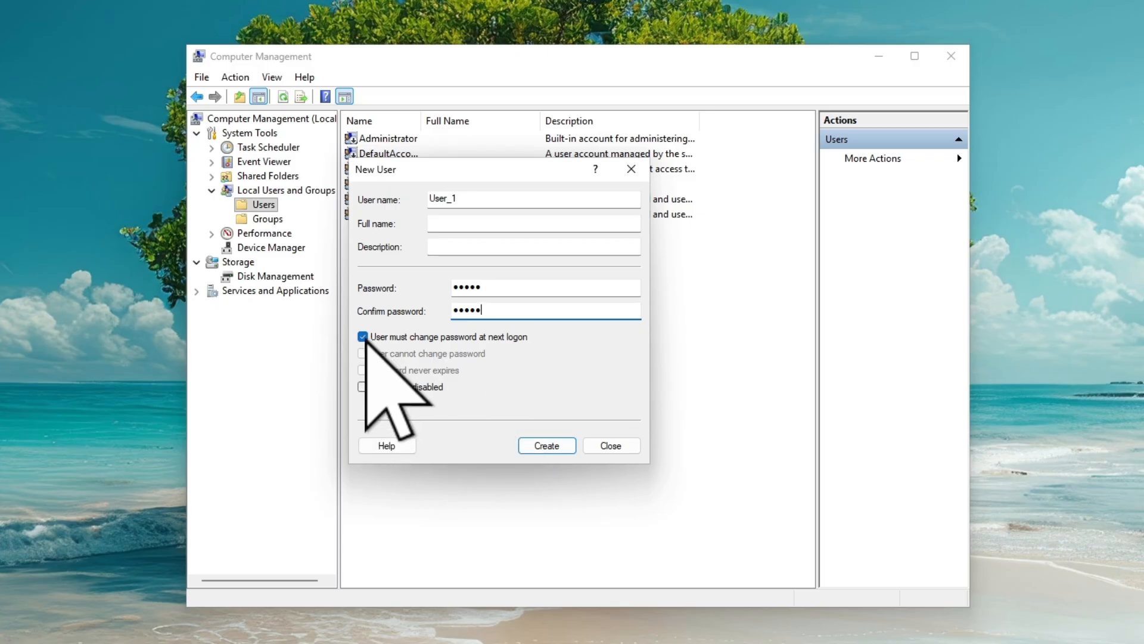
# Disable the password change at next logon, enable User cannot change password and Password never expires, and create the account.
pyautogui.click(363, 337)
pyautogui.click(363, 353)
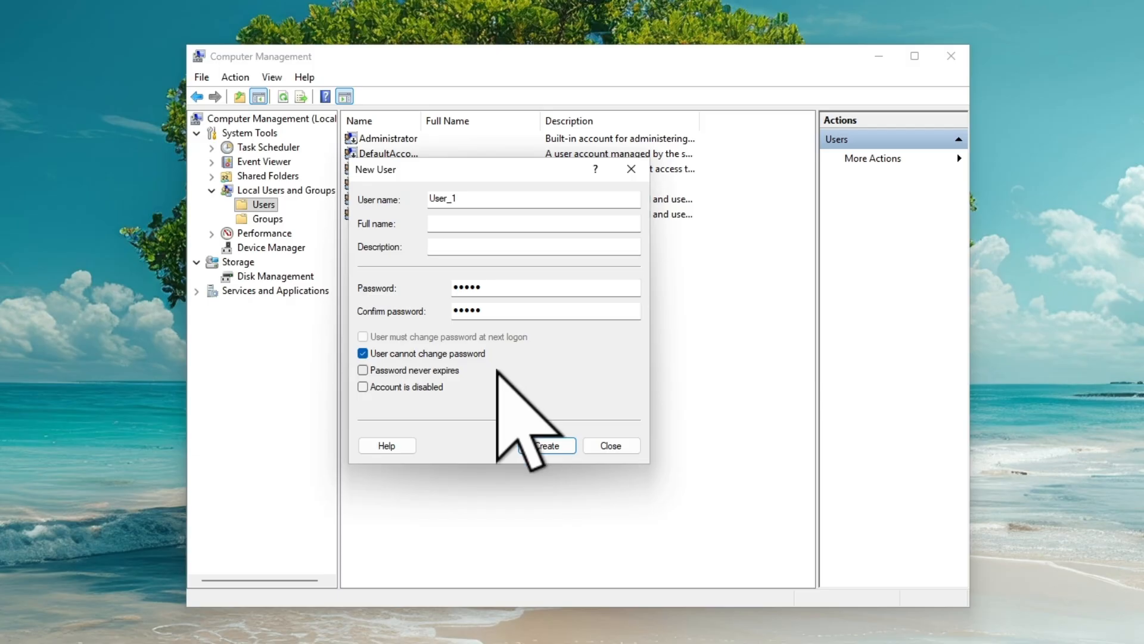
pyautogui.click(365, 370)
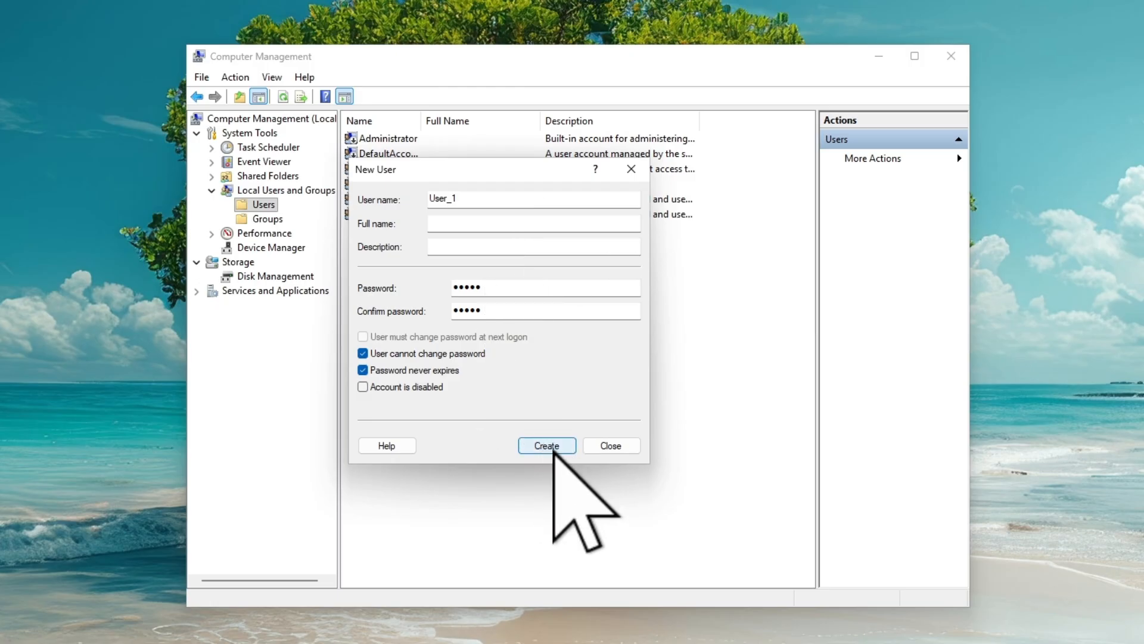
pyautogui.click(554, 449)
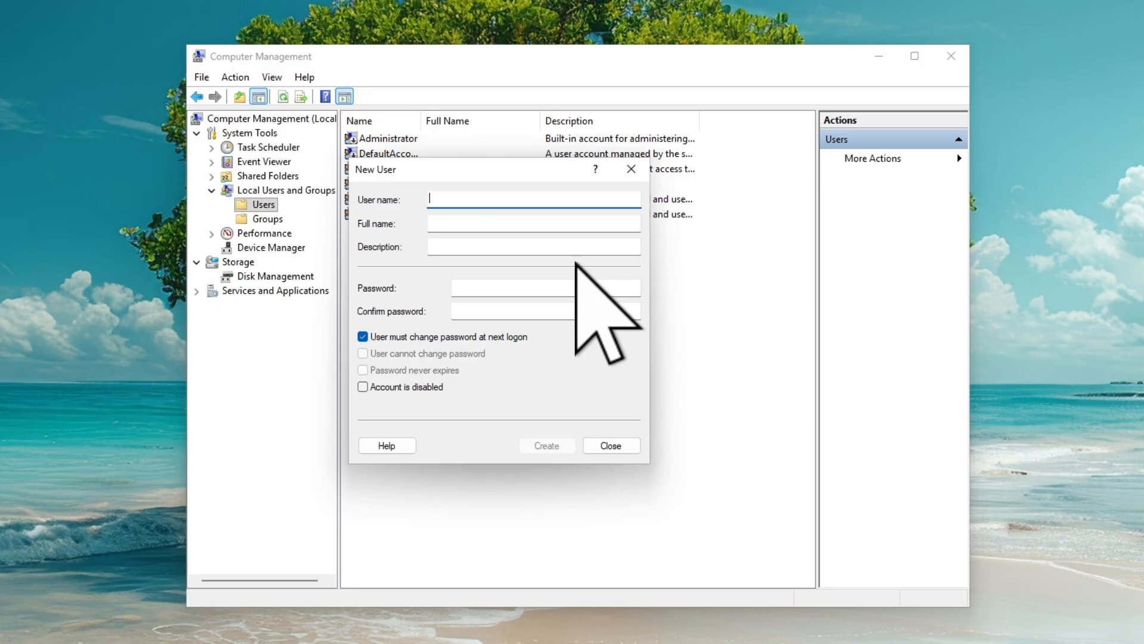
# Create account User_2 without a password or forced change at next logon, enabling User cannot change password and Password never expires, and finish adding users.
pyautogui.write('User_2')
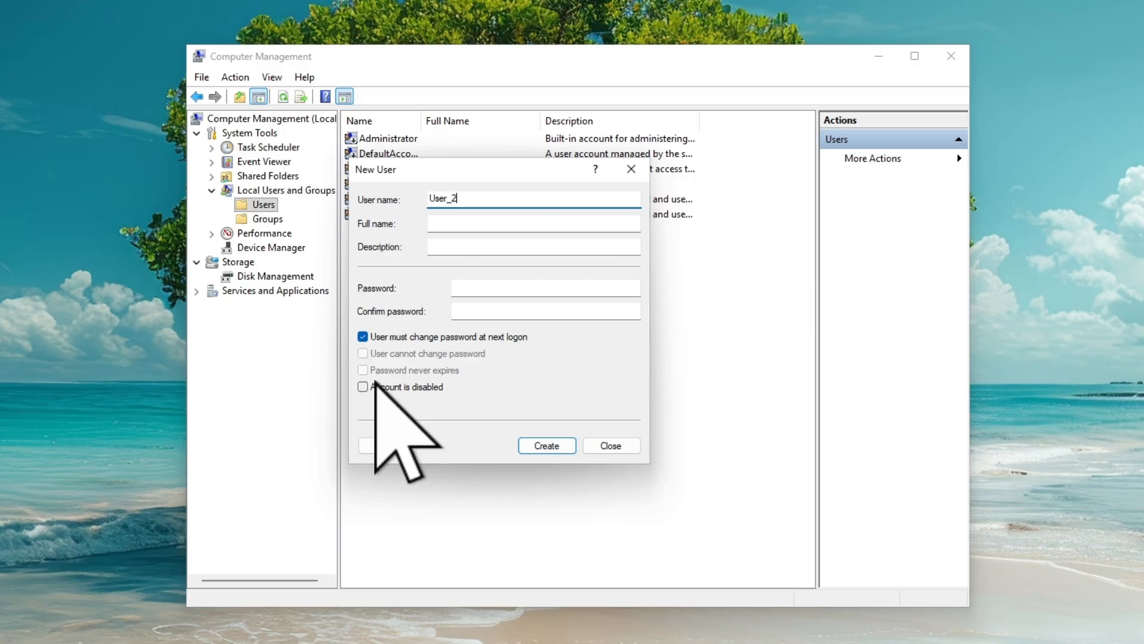
pyautogui.click(362, 336)
pyautogui.click(363, 353)
pyautogui.click(362, 370)
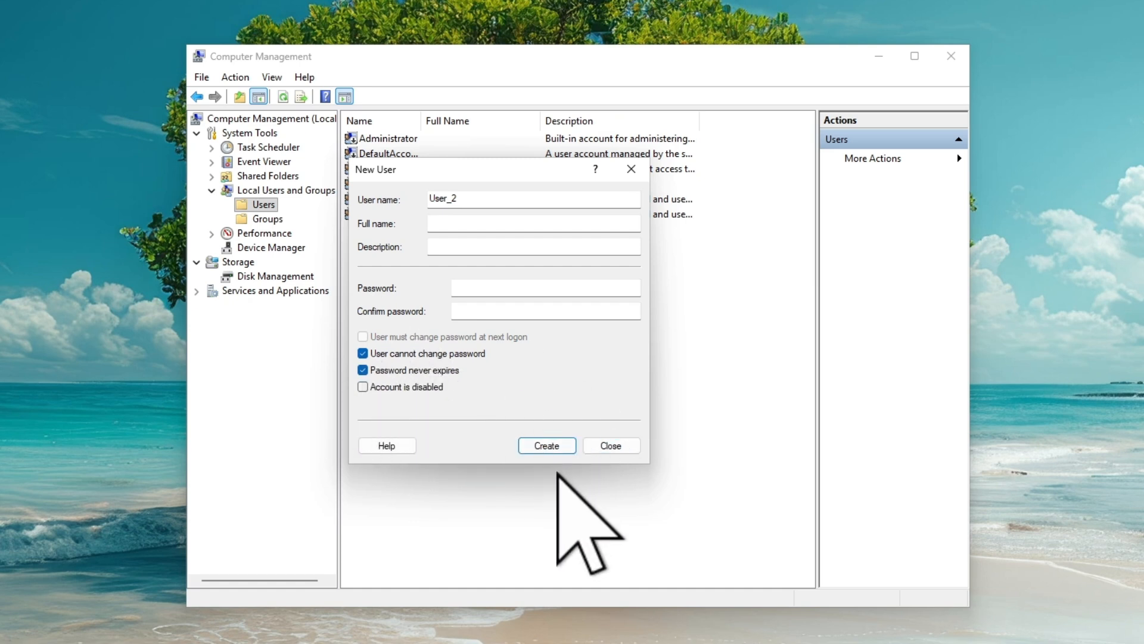
pyautogui.click(553, 451)
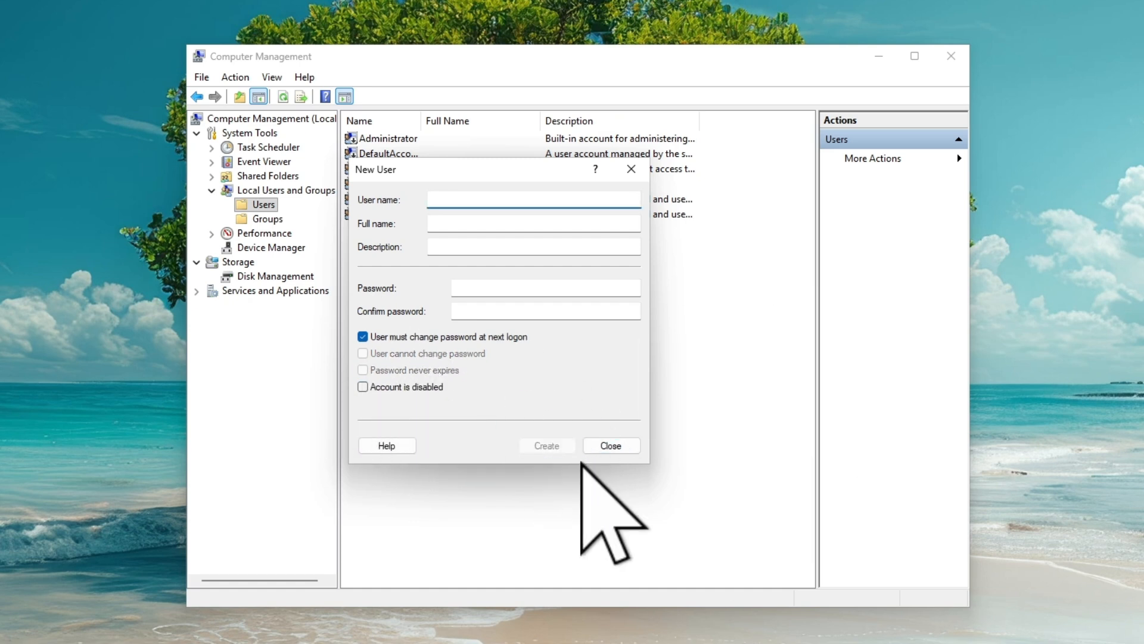
pyautogui.click(620, 451)
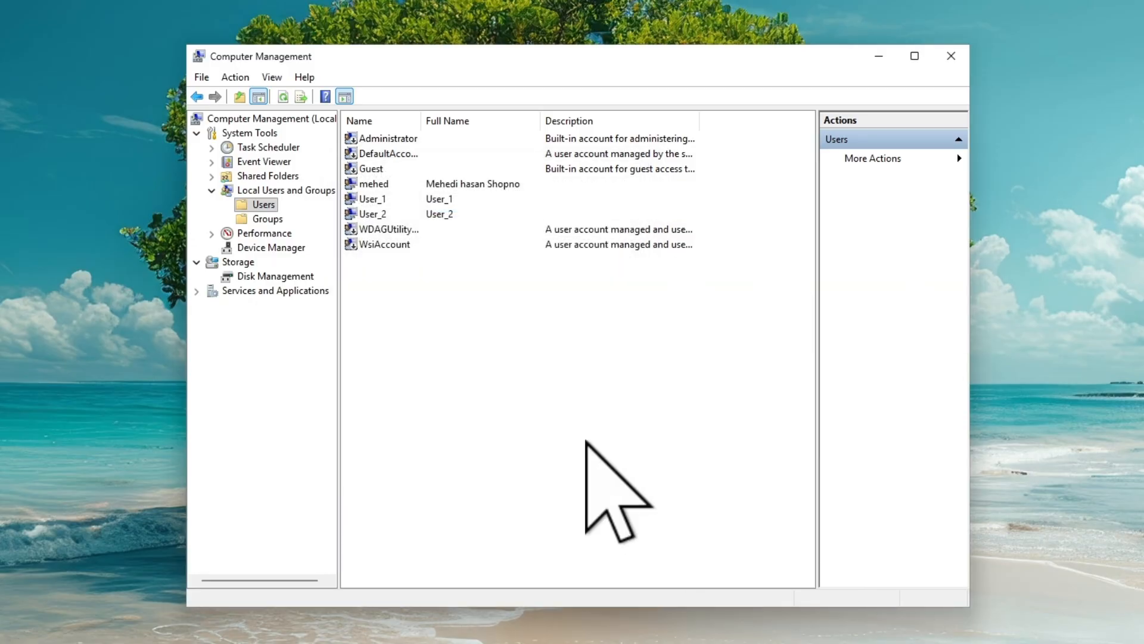
pyautogui.click(391, 213)
pyautogui.click(389, 202)
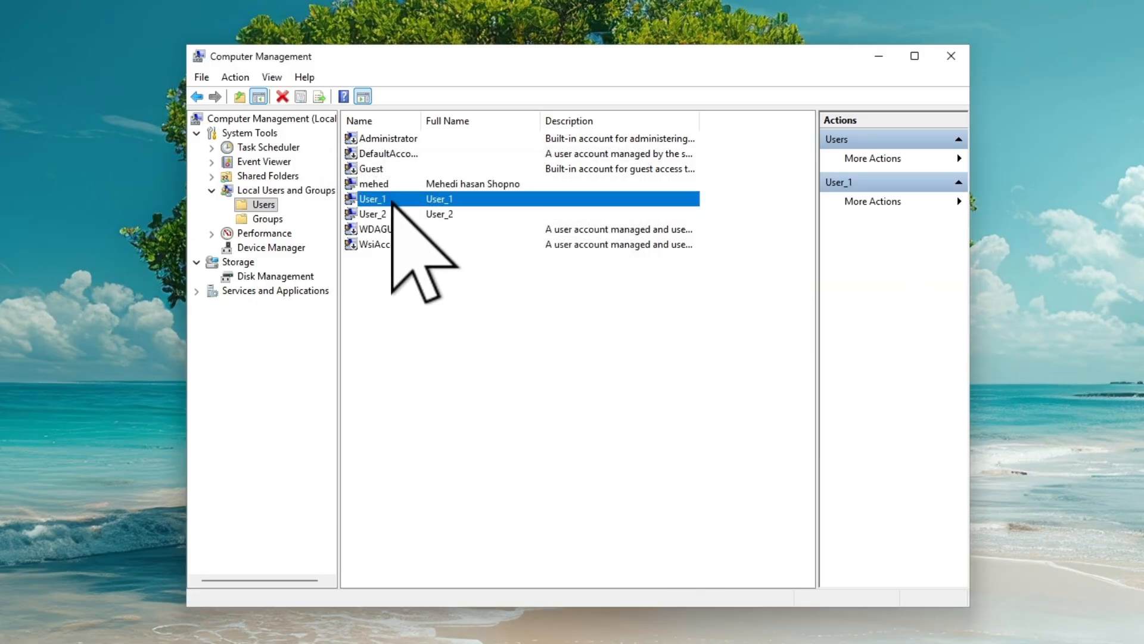
pyautogui.click(422, 215)
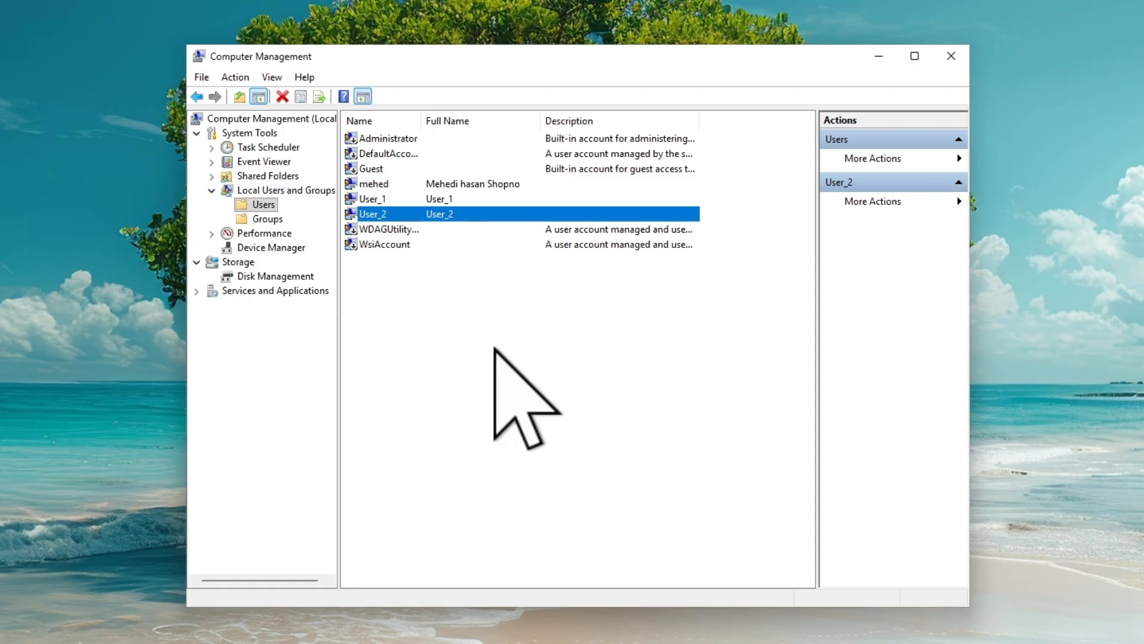
pyautogui.click(629, 391)
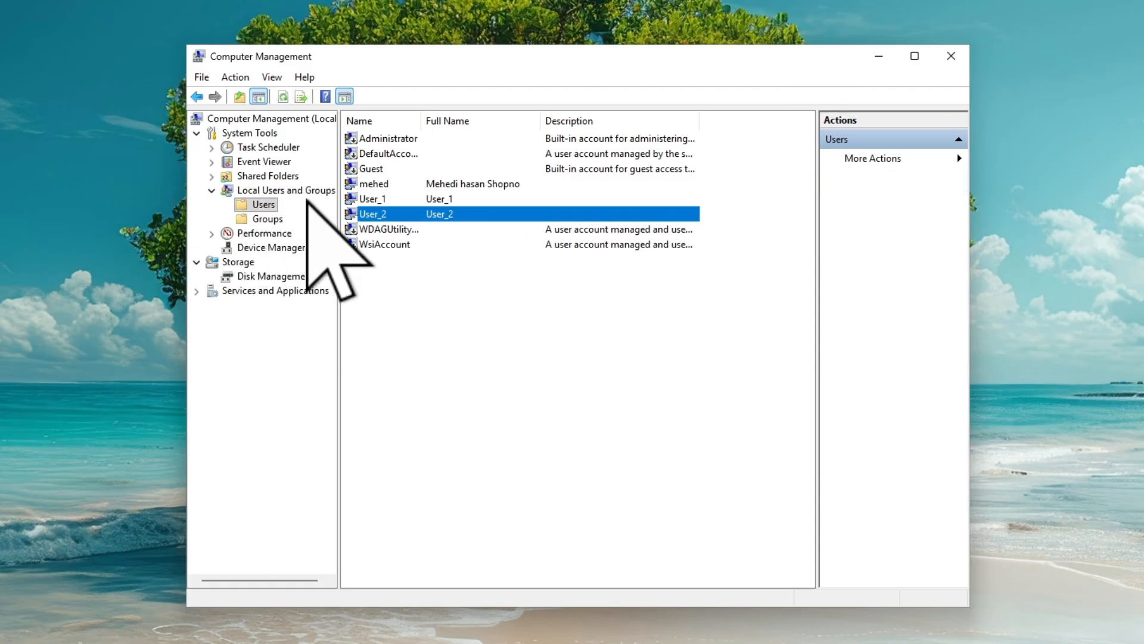
# Create a local group named Group_1 with User_1 as its member.
pyautogui.click(263, 221)
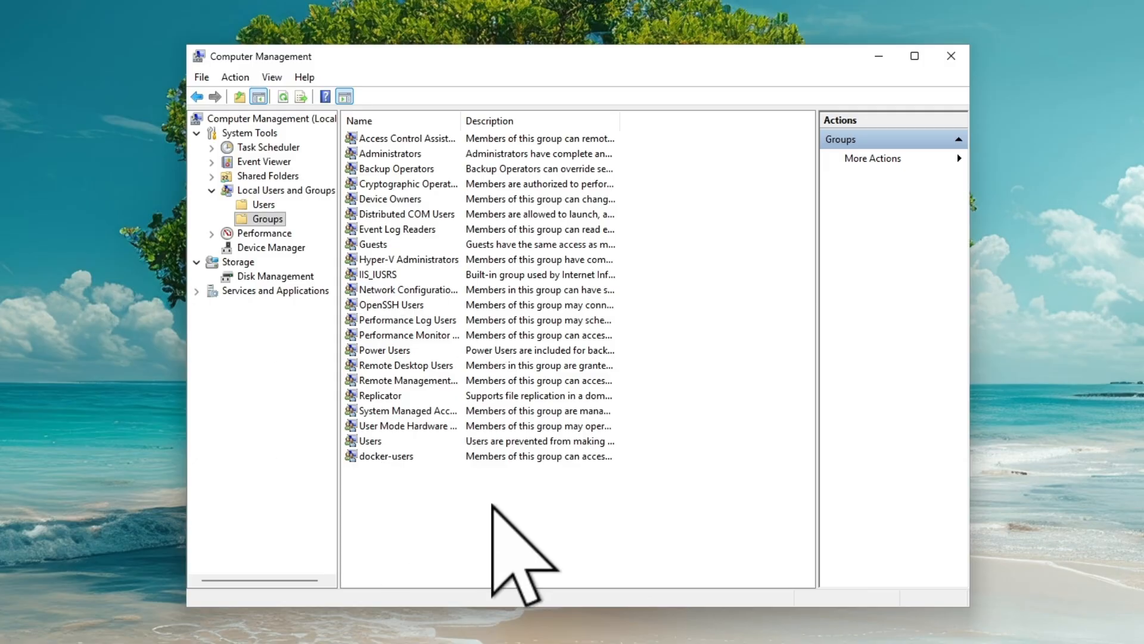
pyautogui.rightClick(444, 495)
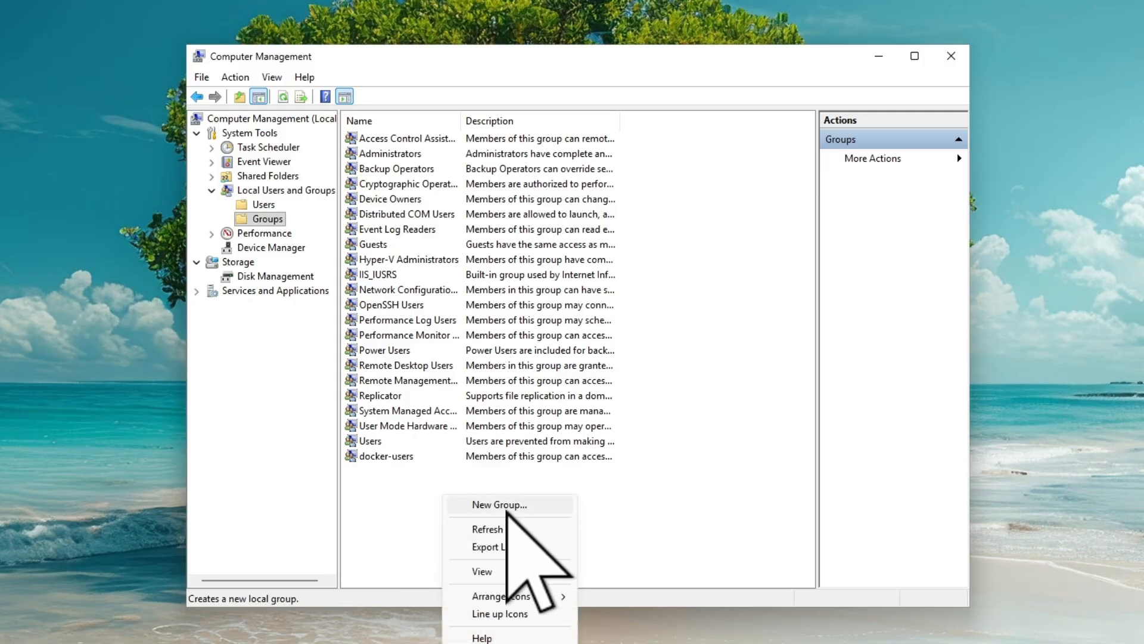
pyautogui.click(506, 511)
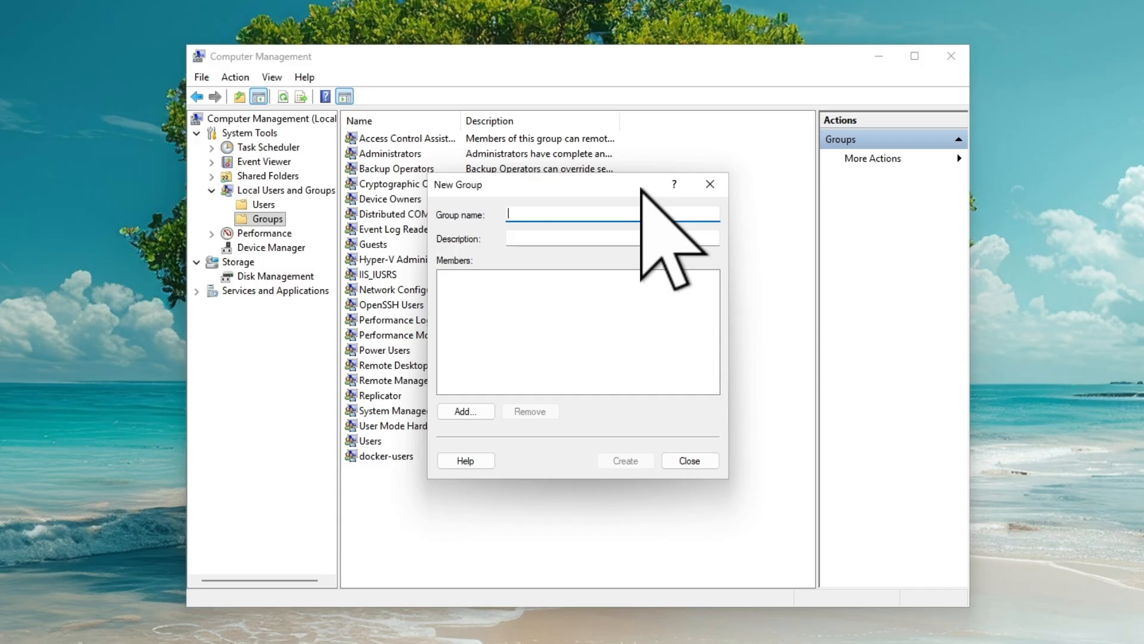
pyautogui.write('Group_1')
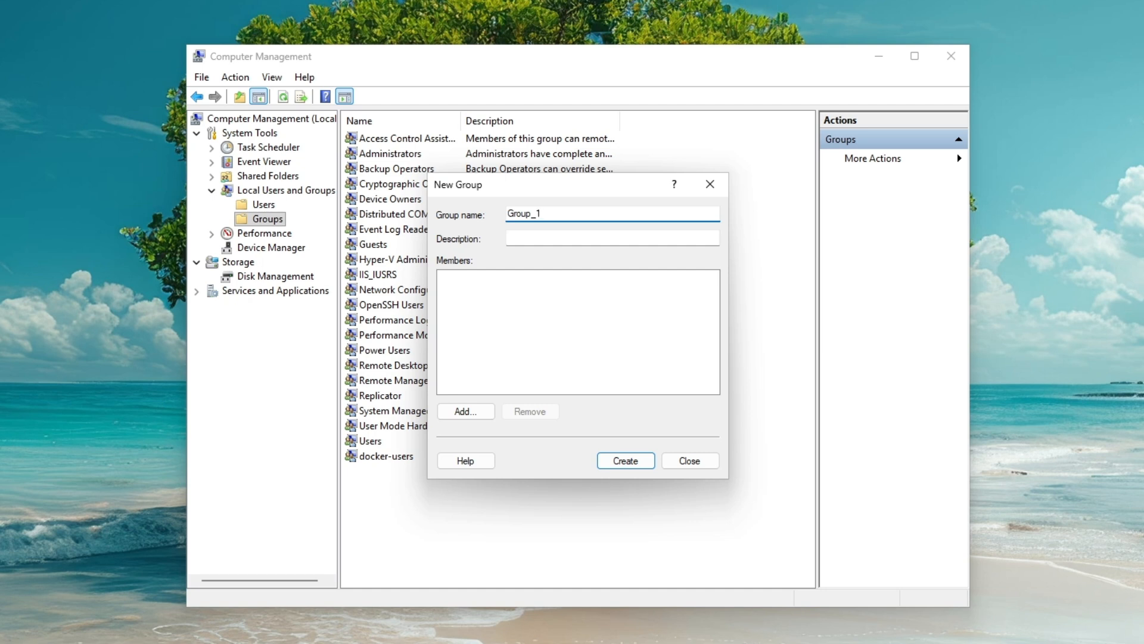
pyautogui.click(469, 416)
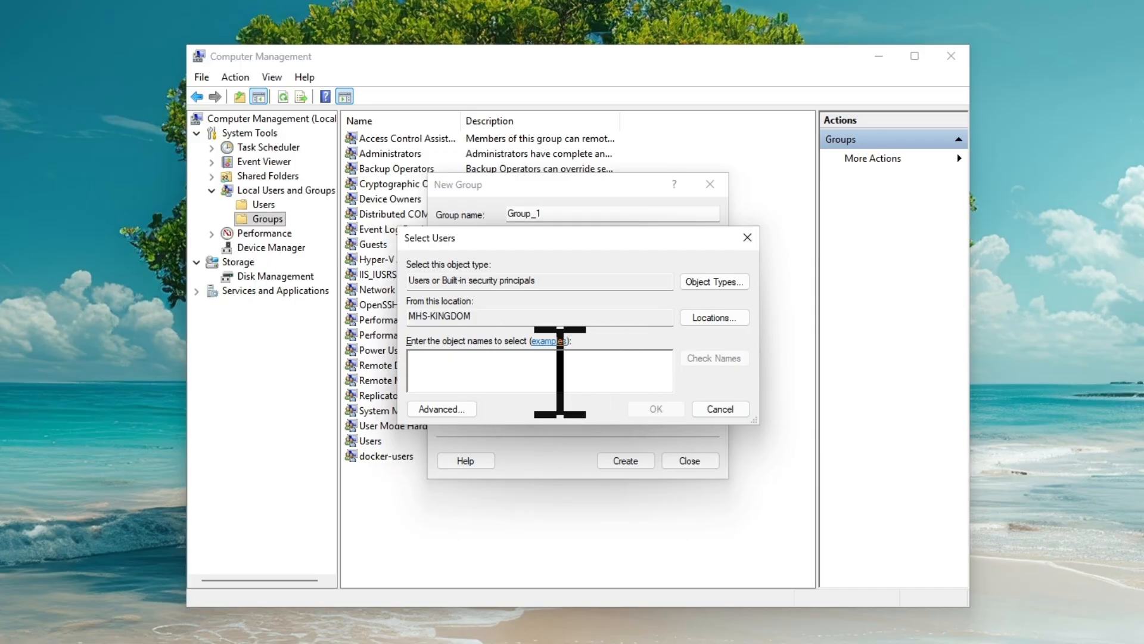
pyautogui.write('u')
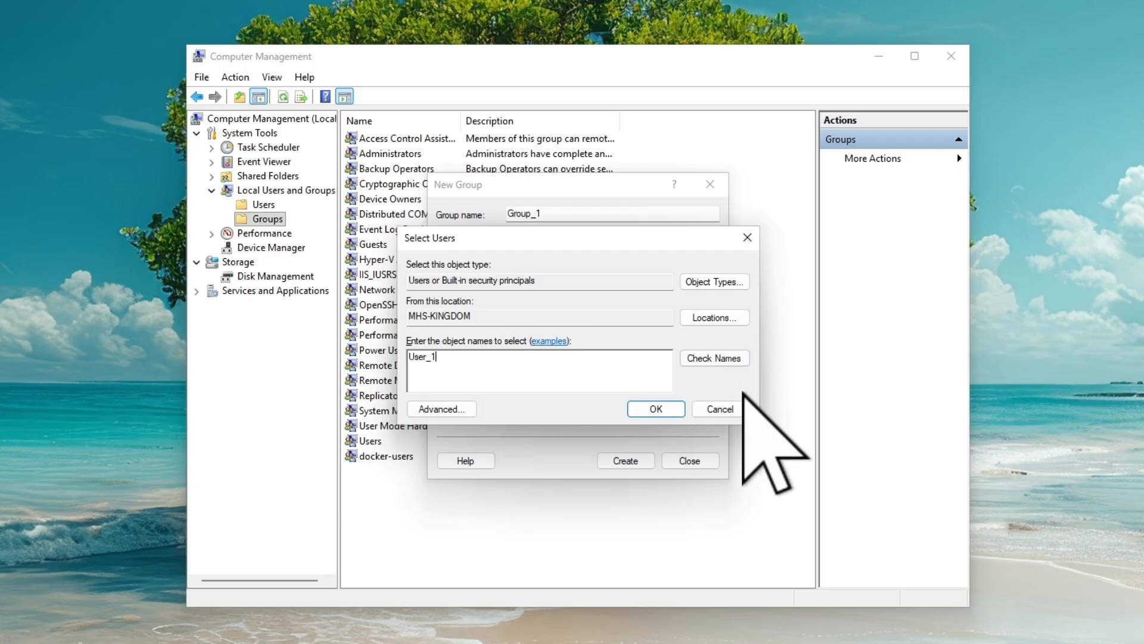
pyautogui.click(712, 358)
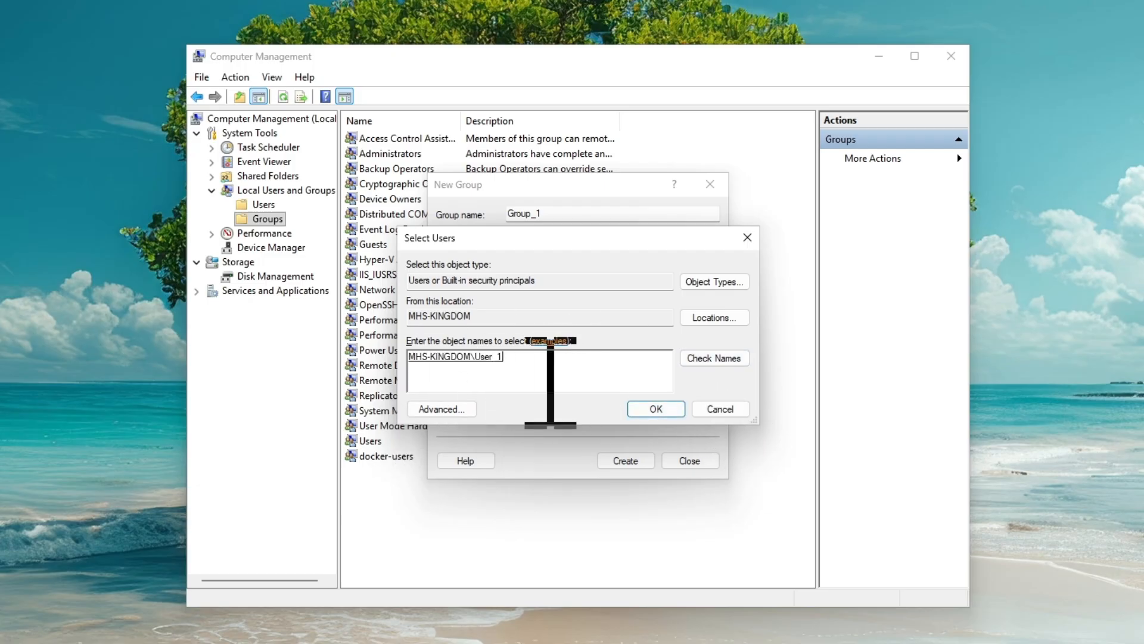
pyautogui.click(656, 409)
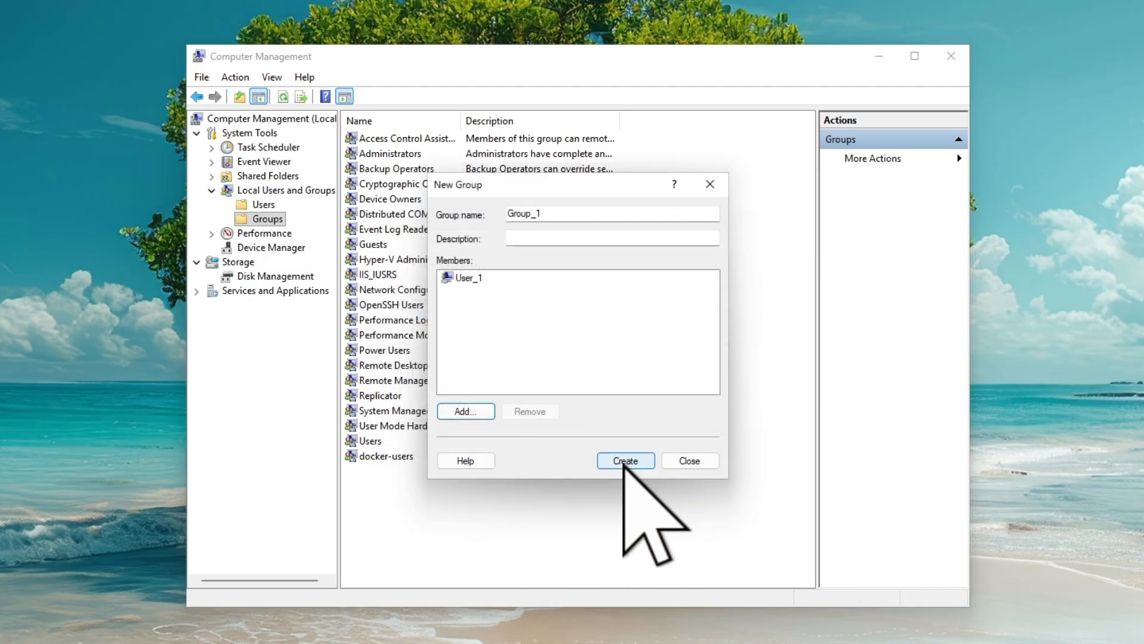
pyautogui.click(624, 462)
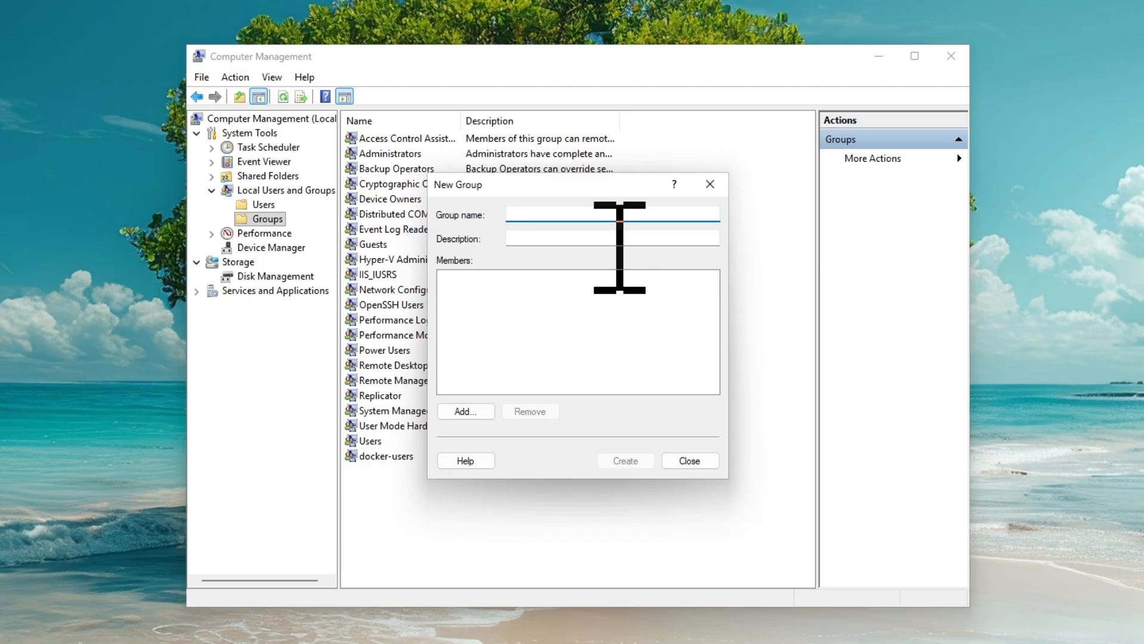
# Create a second local group named Group_2 with User_2 as its member, and finish adding groups.
pyautogui.write('Group_2')
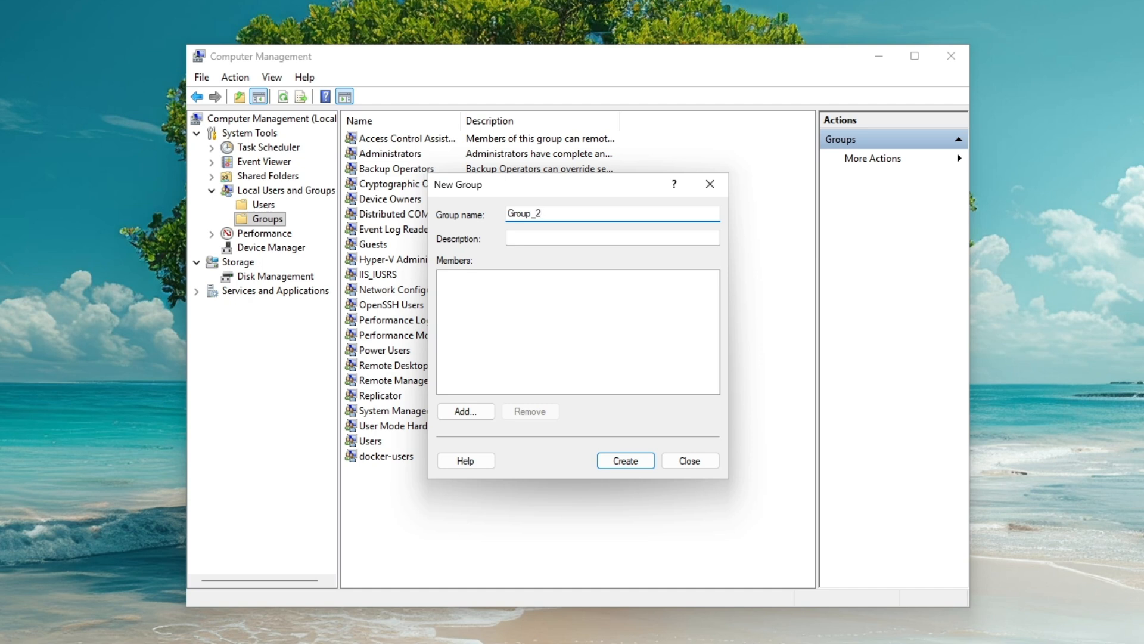
pyautogui.click(462, 410)
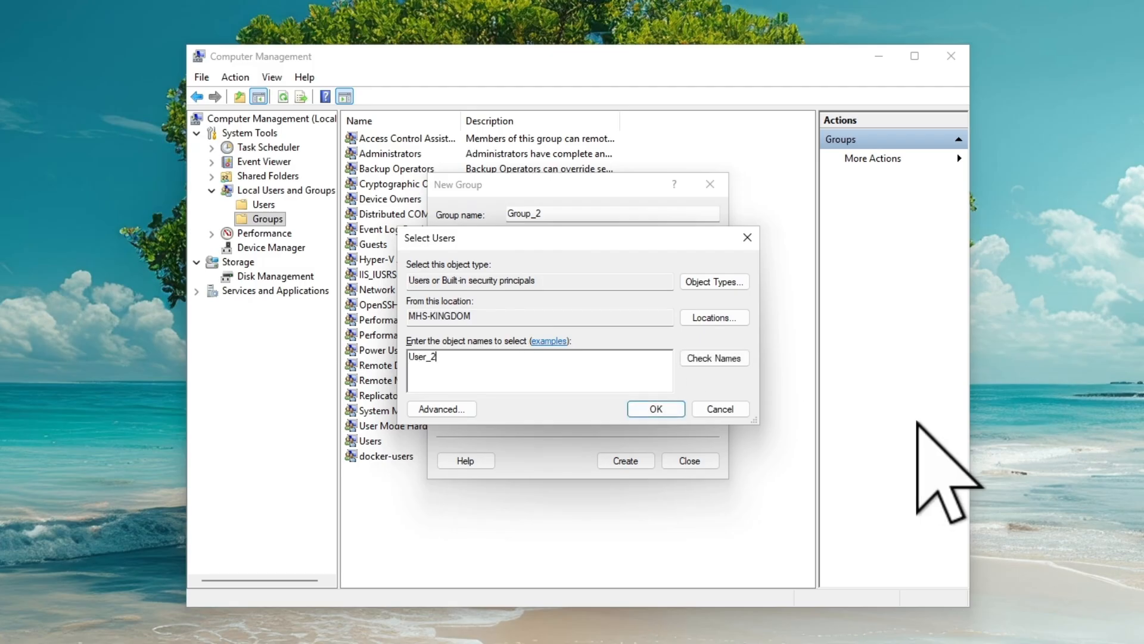
pyautogui.click(707, 357)
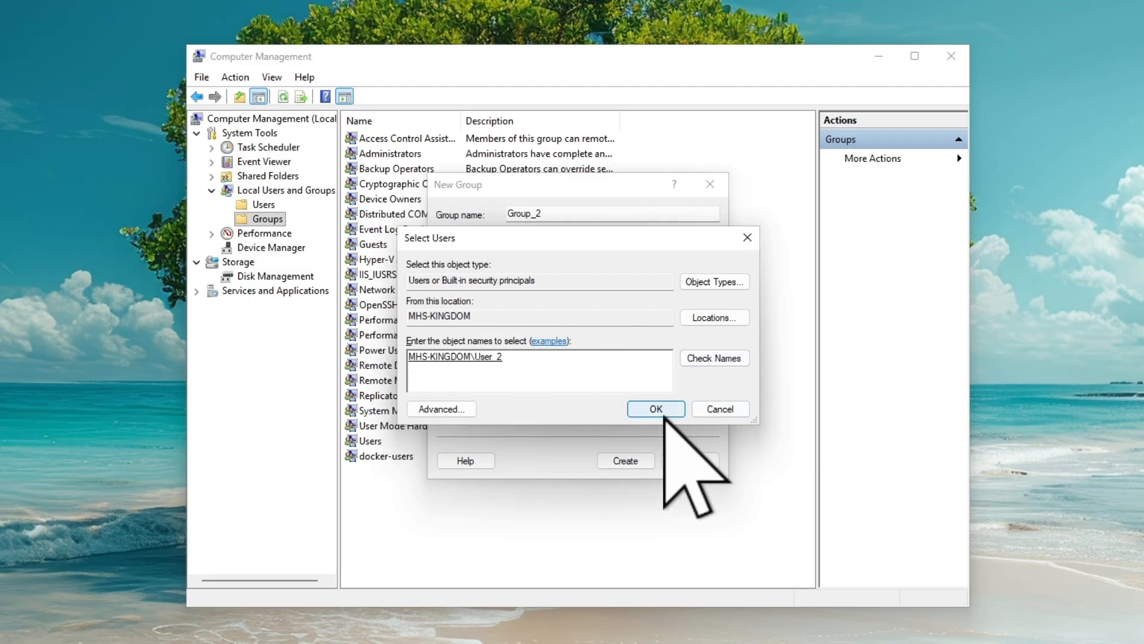
pyautogui.click(663, 414)
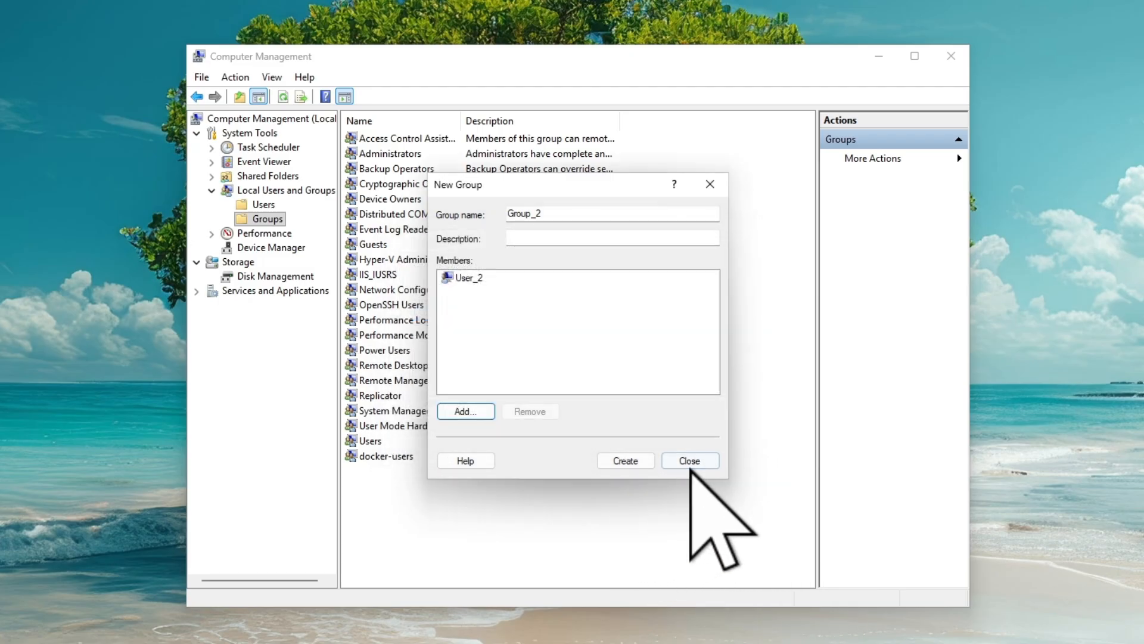
pyautogui.click(626, 461)
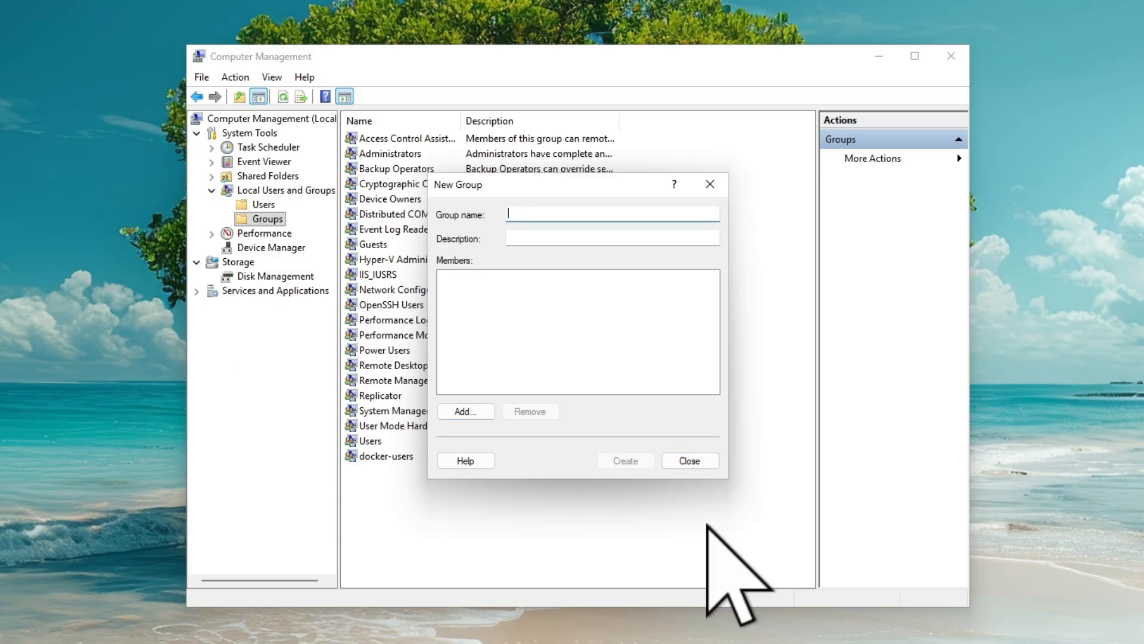
pyautogui.click(683, 462)
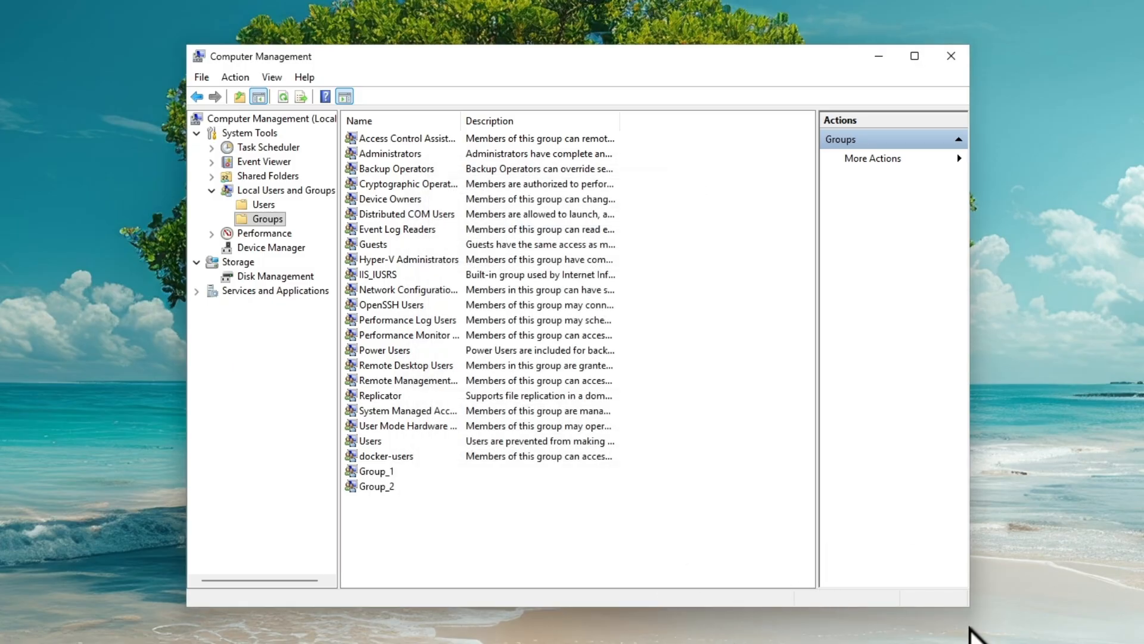
pyautogui.click(378, 474)
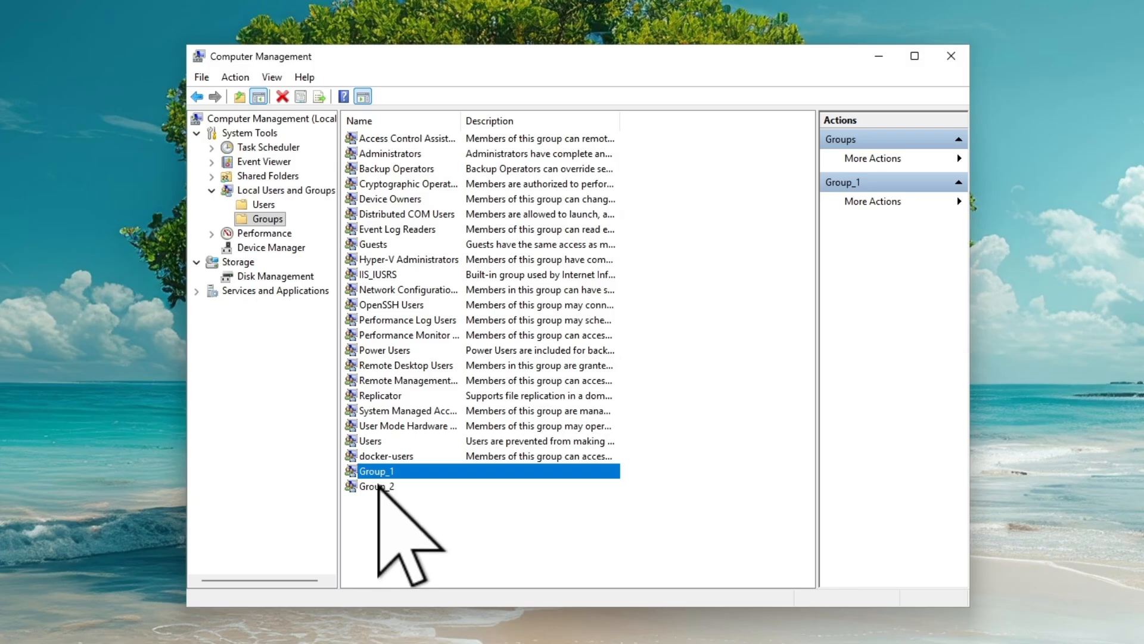
pyautogui.click(379, 486)
pyautogui.click(384, 471)
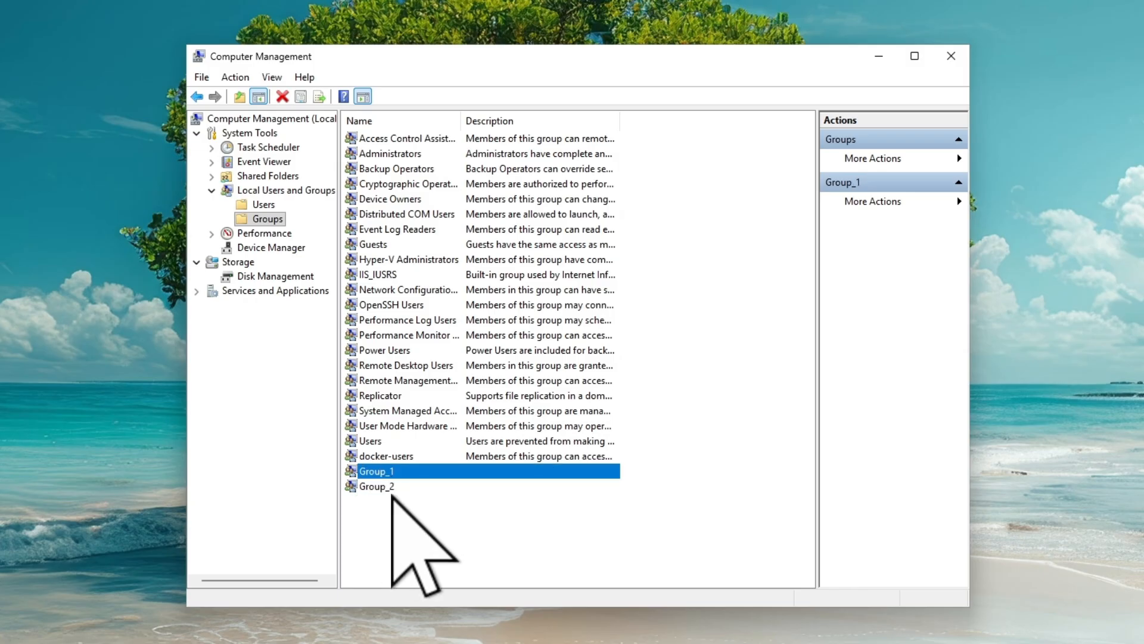
pyautogui.click(388, 481)
pyautogui.click(389, 471)
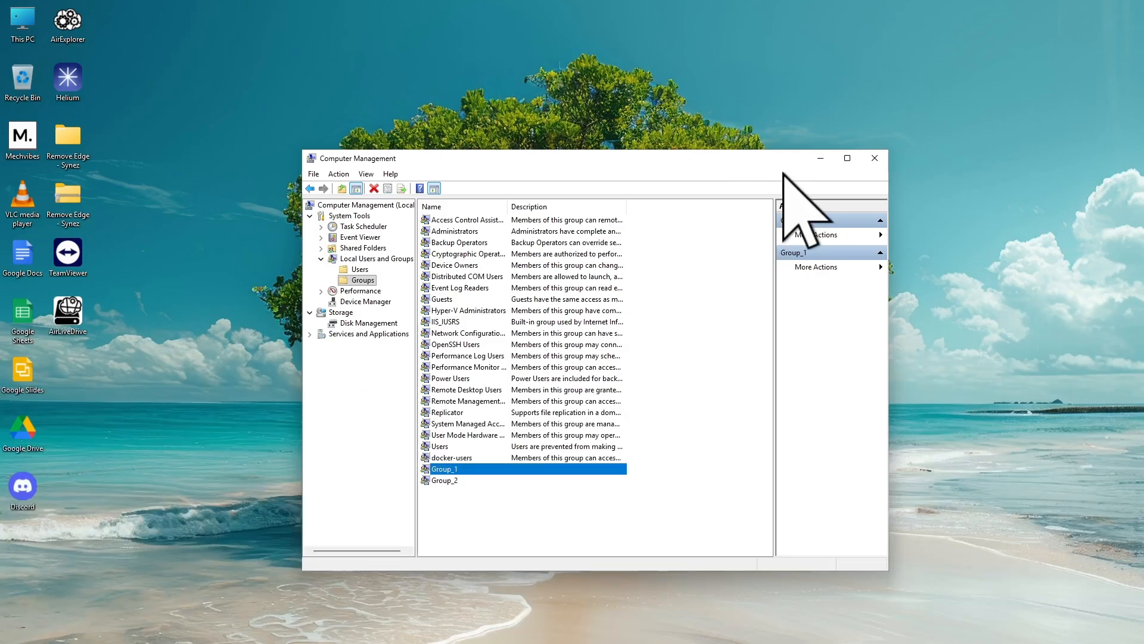
# Close Computer Management and open the properties of the File _Sharing folder on drive C: in File Explorer.
pyautogui.click(873, 159)
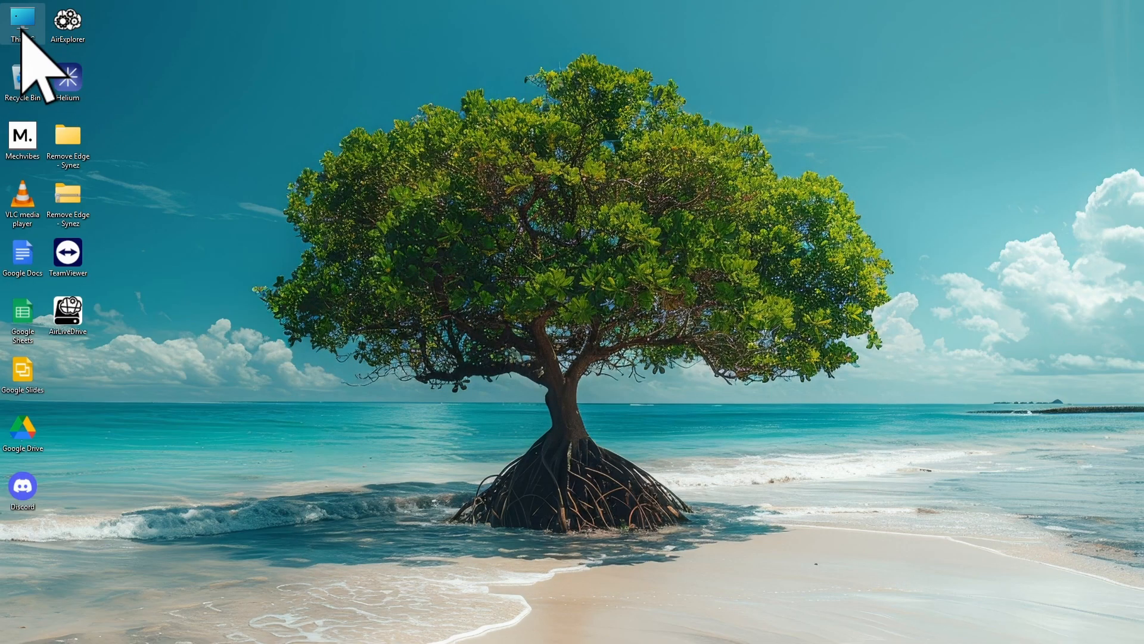
pyautogui.doubleClick(22, 26)
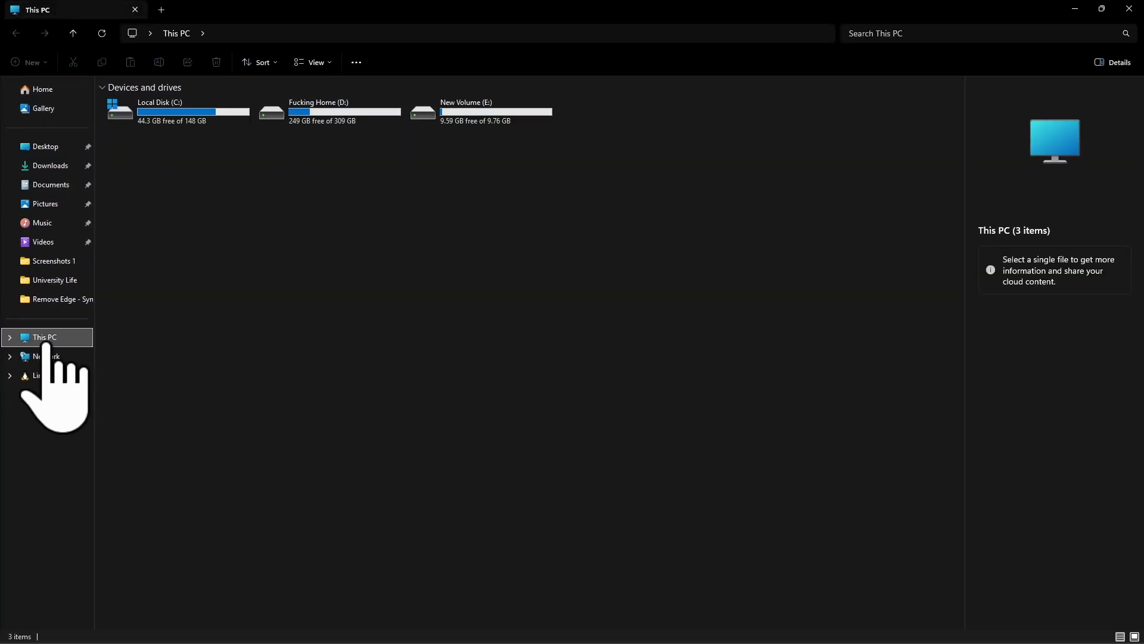
pyautogui.doubleClick(178, 120)
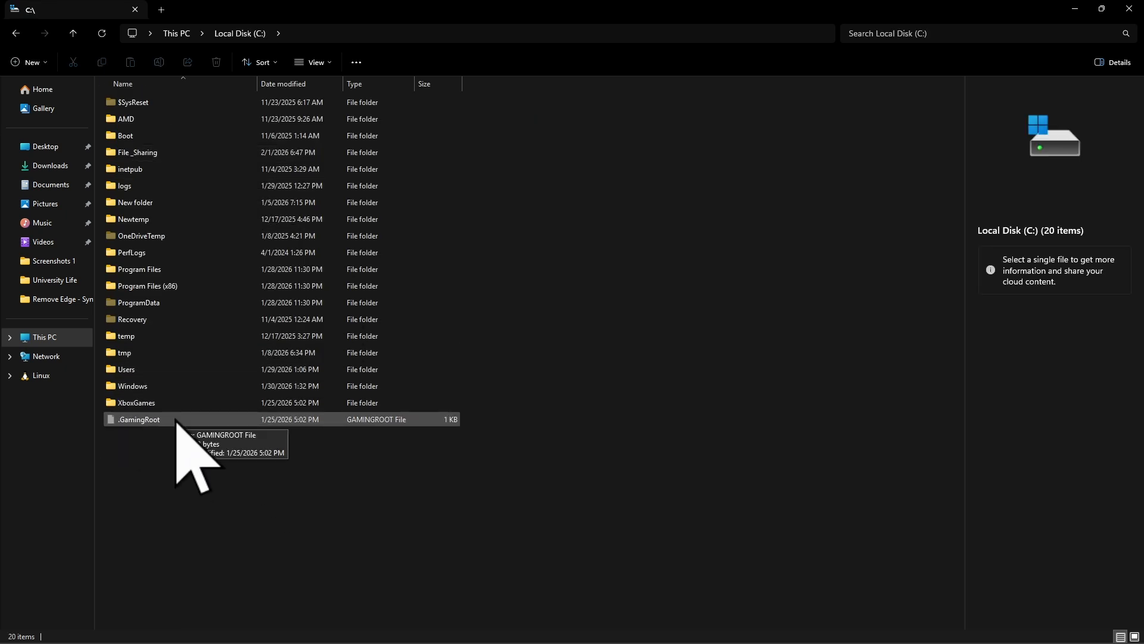
pyautogui.click(119, 153)
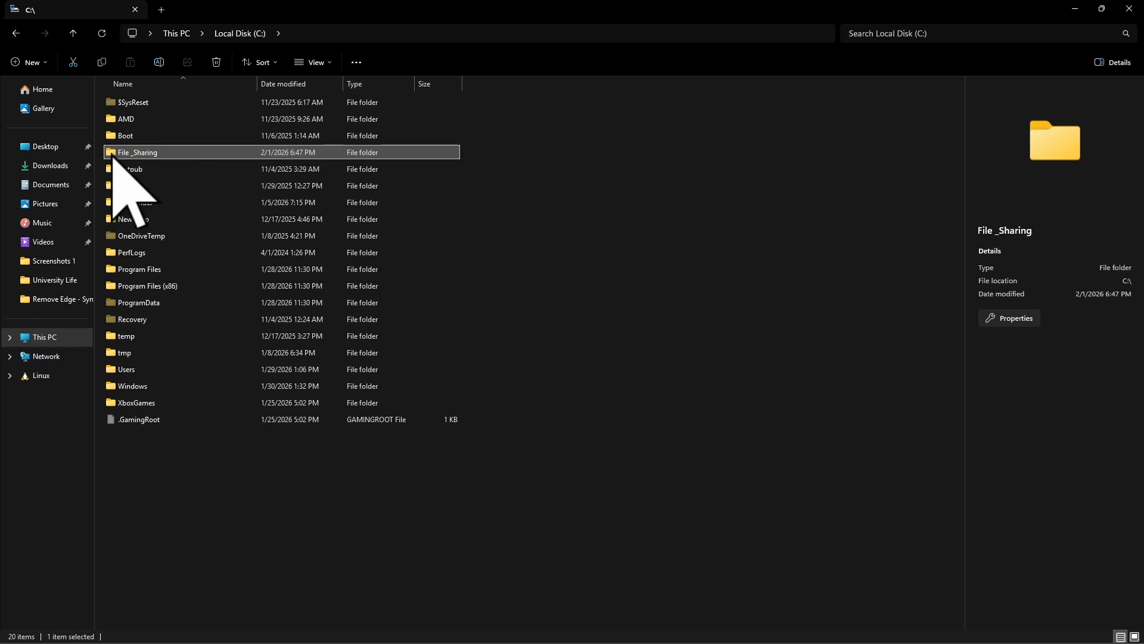
pyautogui.rightClick(155, 153)
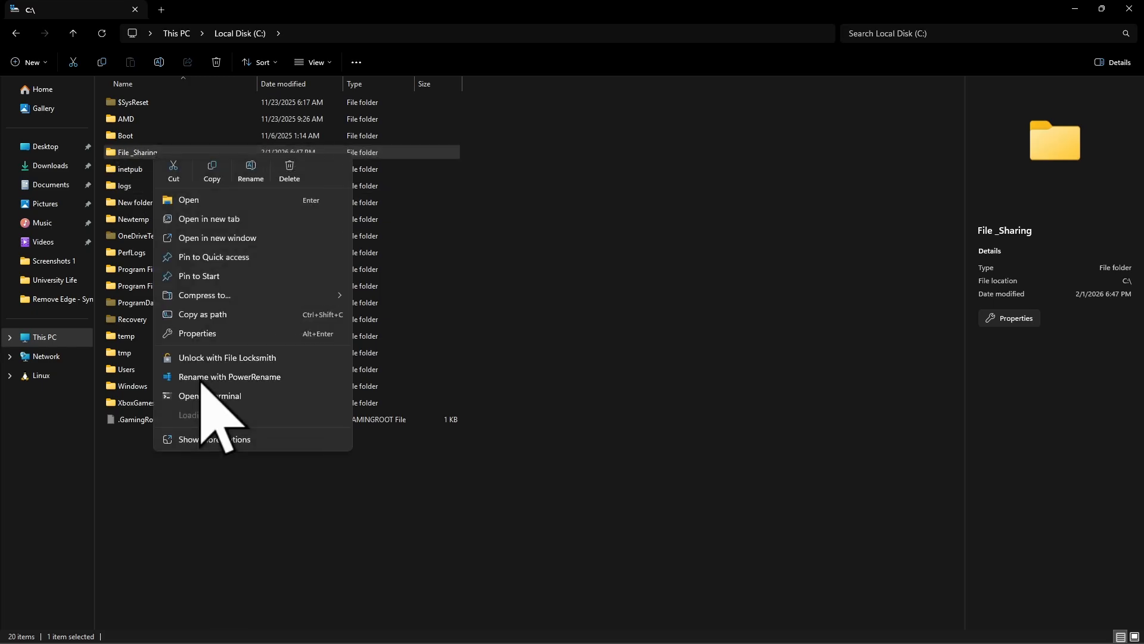
pyautogui.click(218, 333)
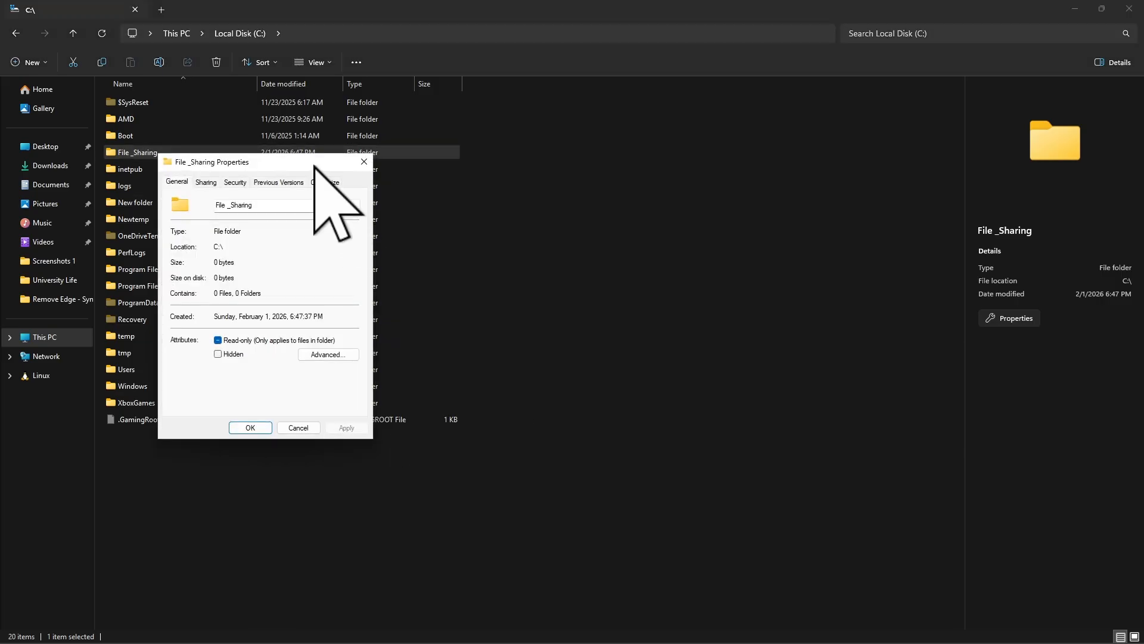
# Enable Share this folder in the Advanced Sharing settings of File _Sharing and remove Everyone from its share permissions.
pyautogui.moveTo(314, 167); pyautogui.dragTo(584, 189)
pyautogui.click(487, 205)
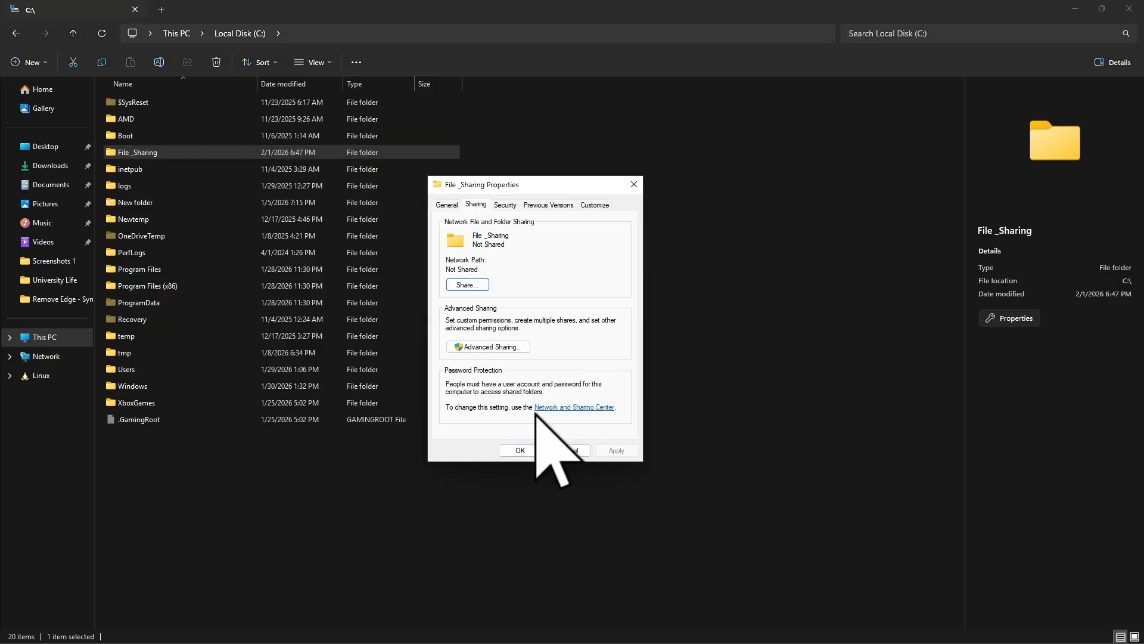
pyautogui.click(493, 348)
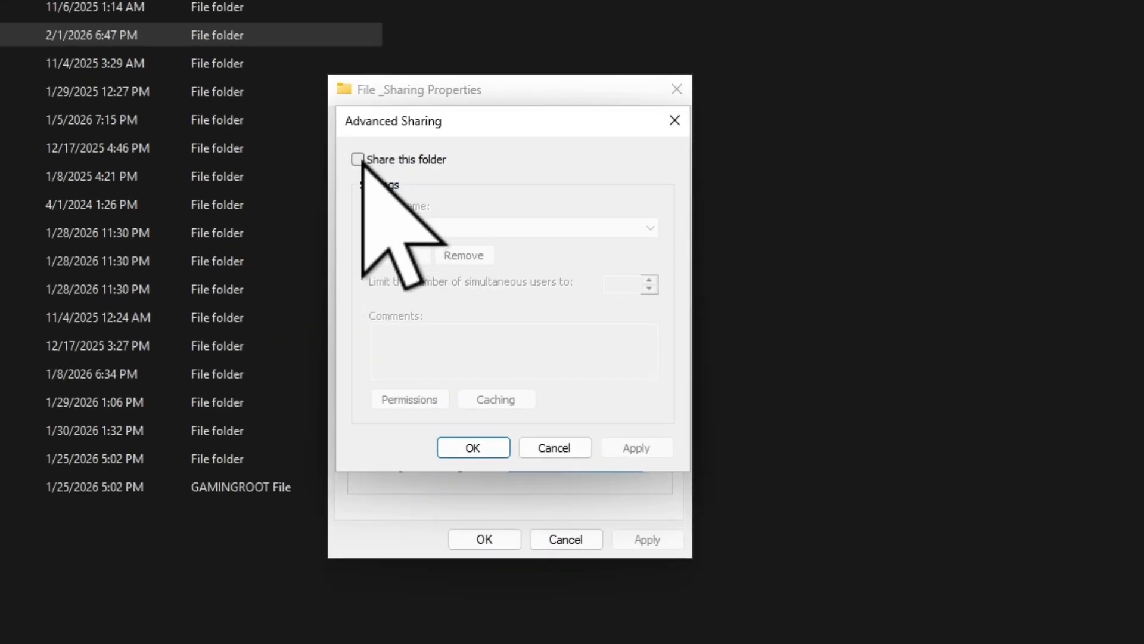
pyautogui.click(357, 159)
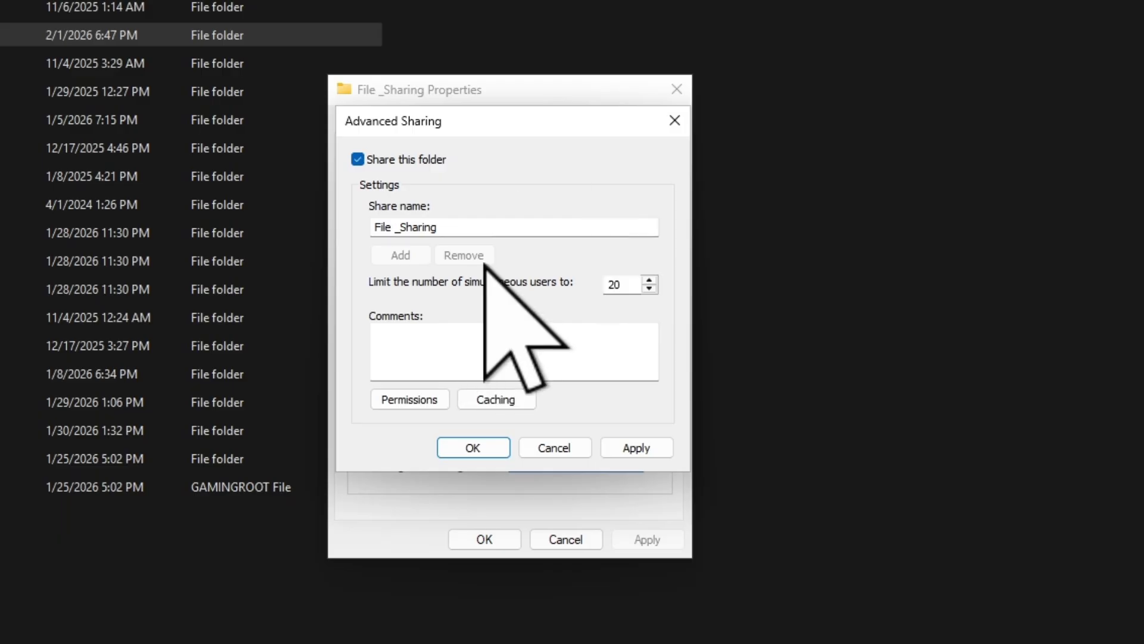
pyautogui.click(409, 400)
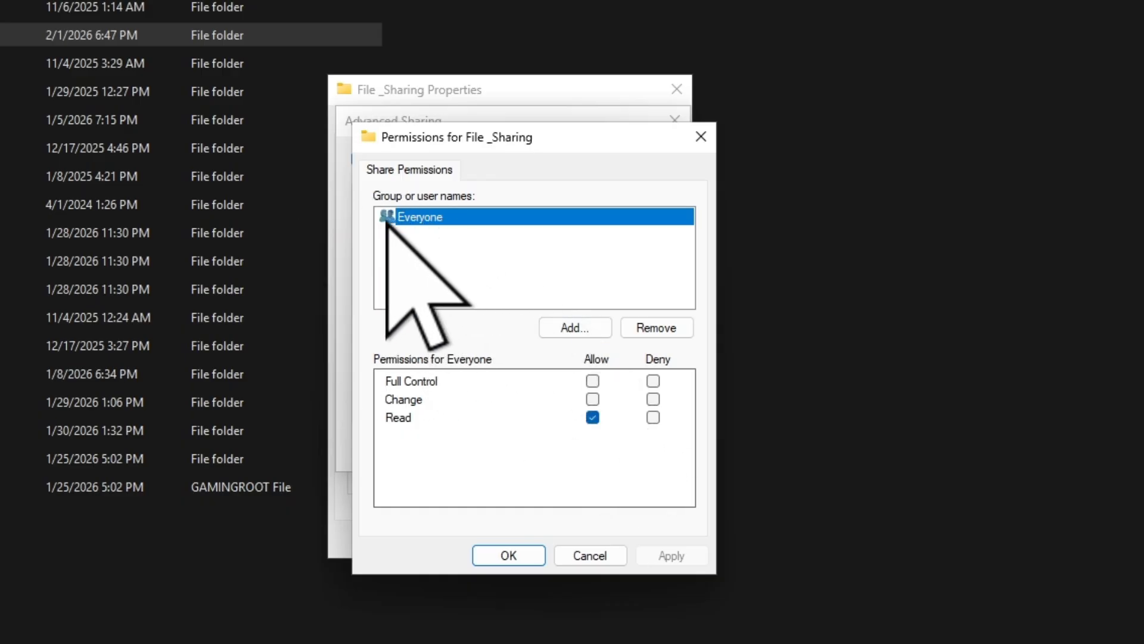
pyautogui.click(656, 329)
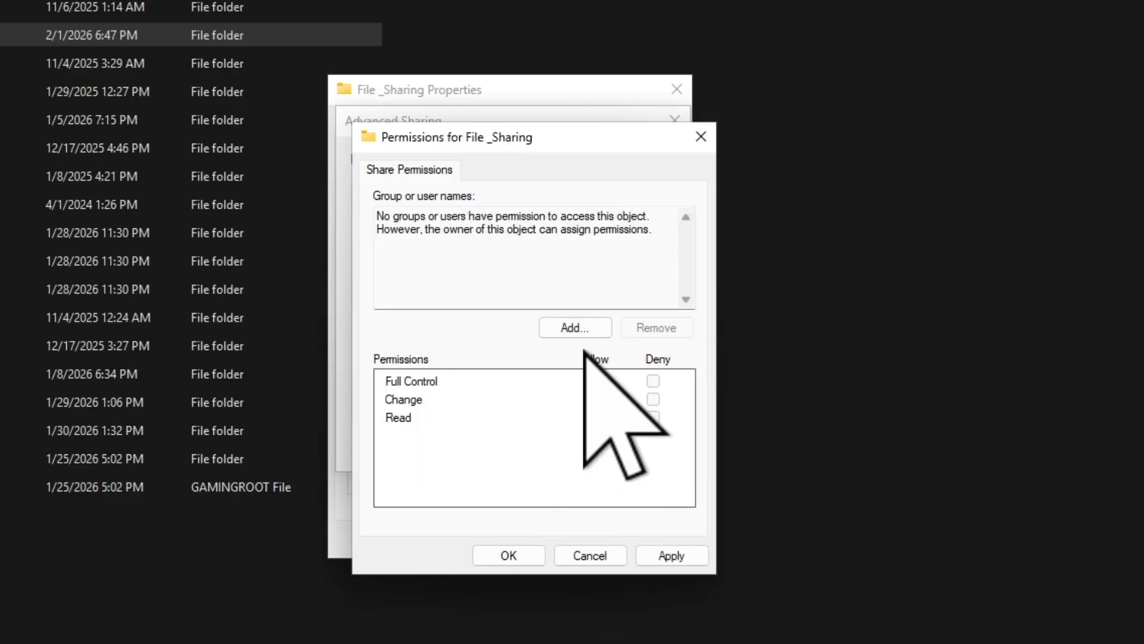
# Add Group_1 to the share permissions of File _Sharing, allow it Full Control, and apply the change.
pyautogui.click(573, 327)
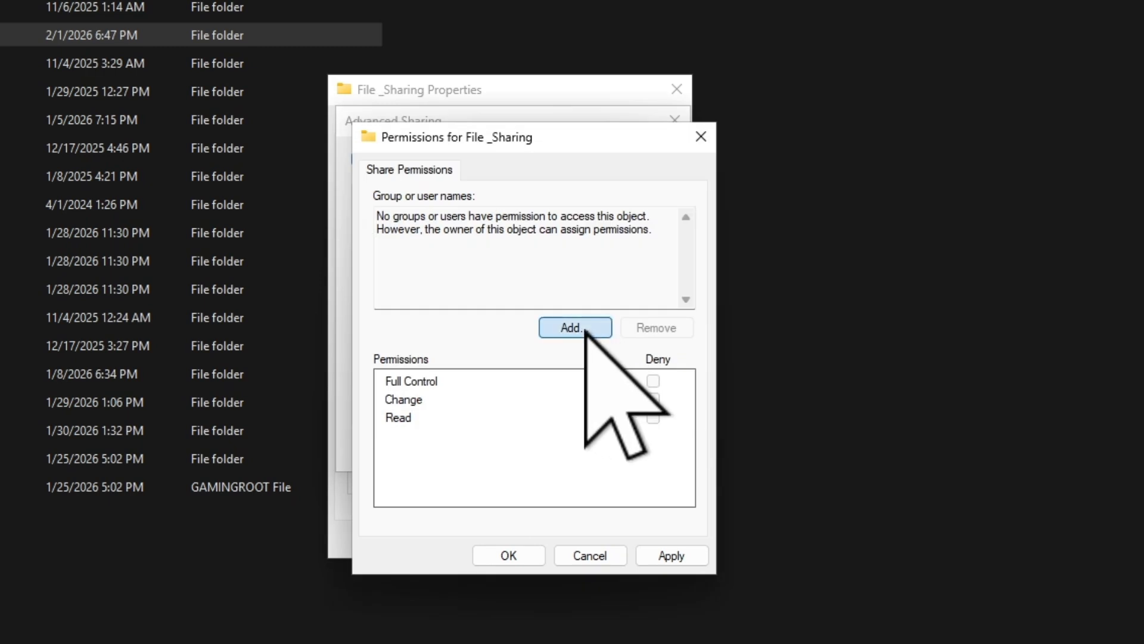
pyautogui.click(611, 326)
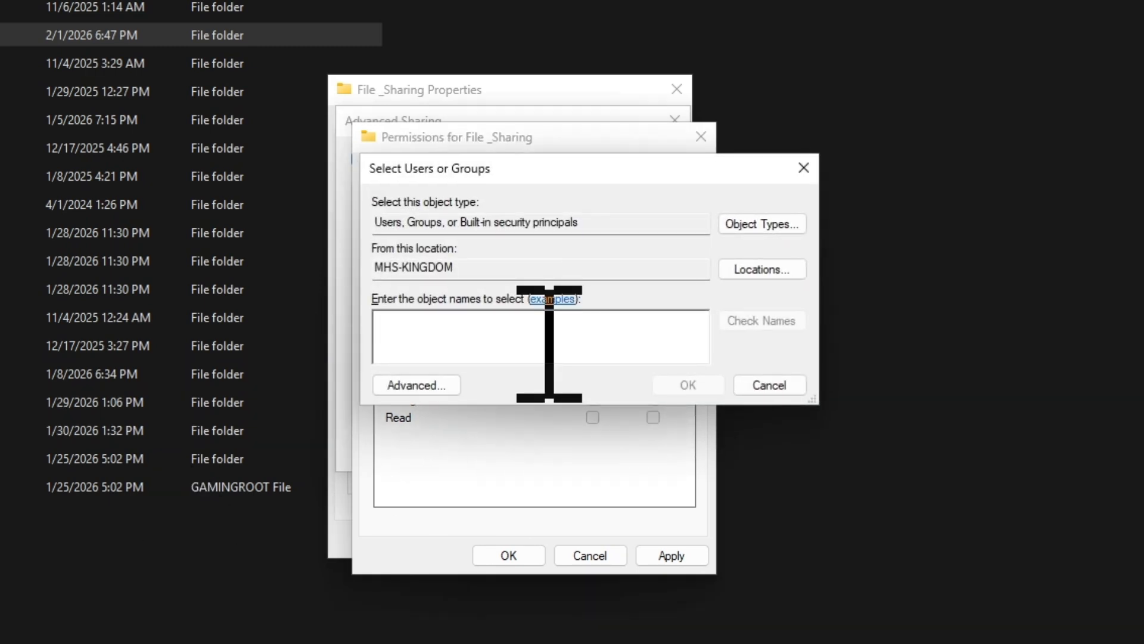
pyautogui.write('Group_1')
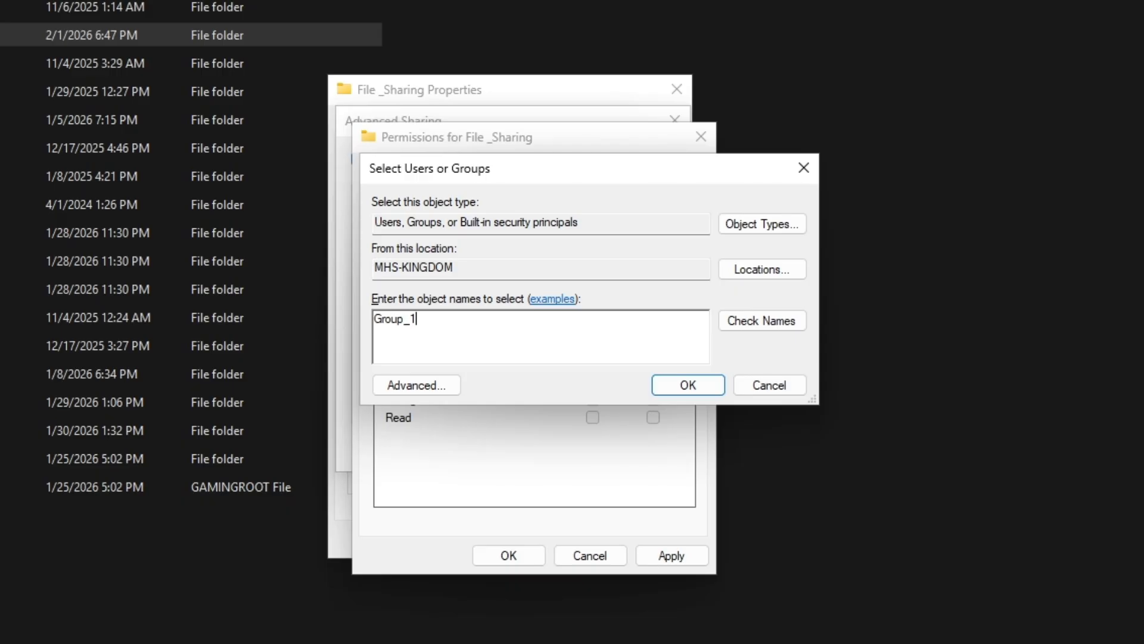
pyautogui.press('Return')
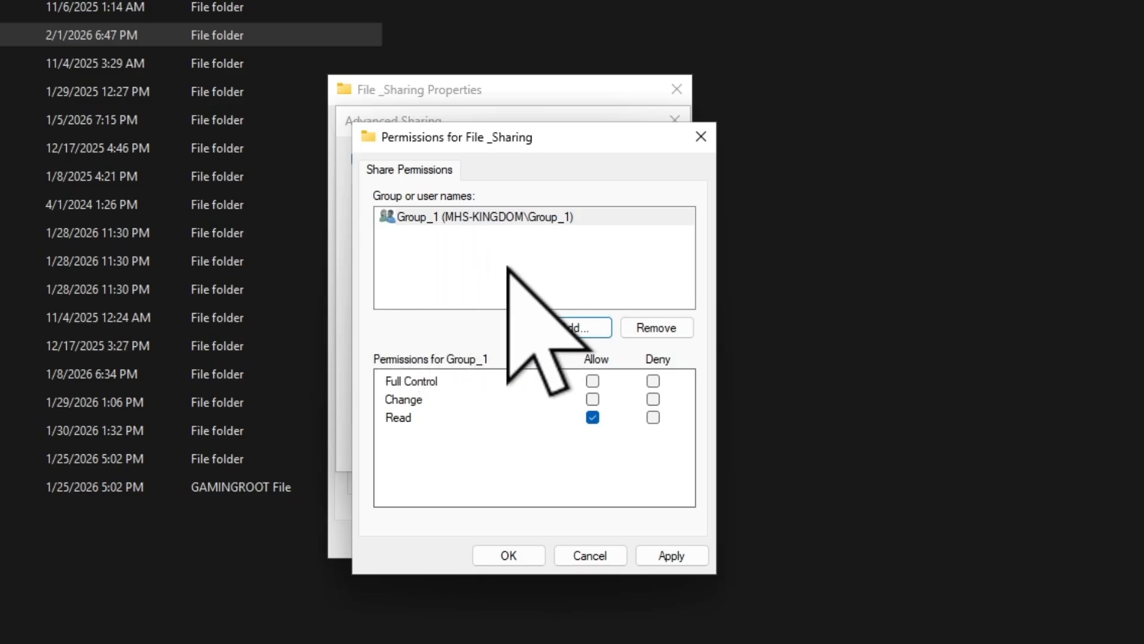
pyautogui.click(592, 380)
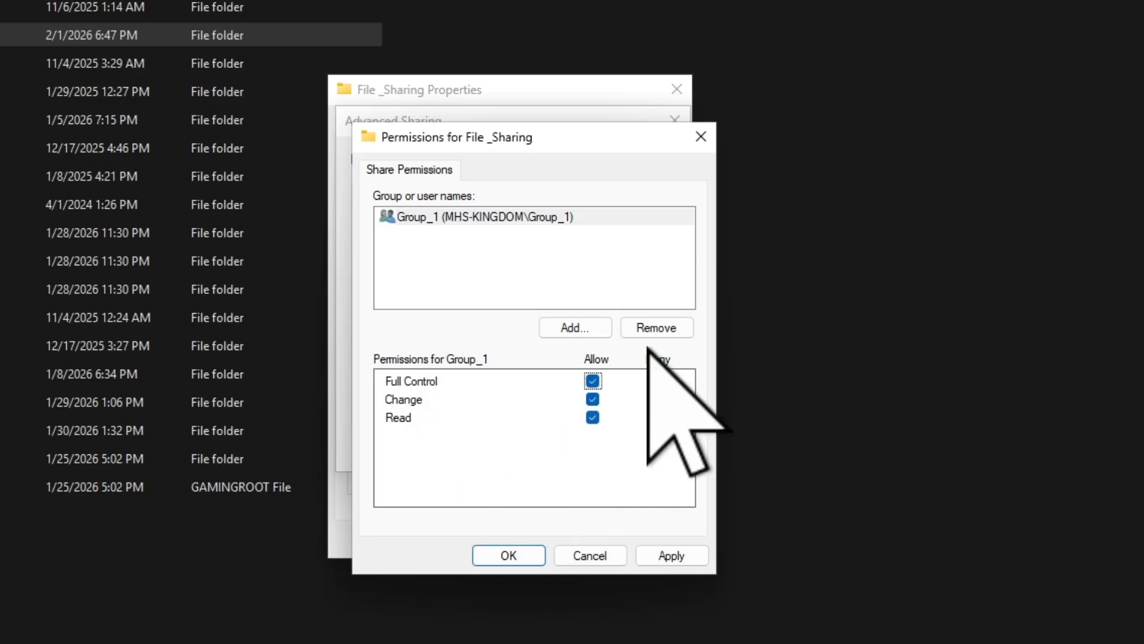
pyautogui.click(669, 556)
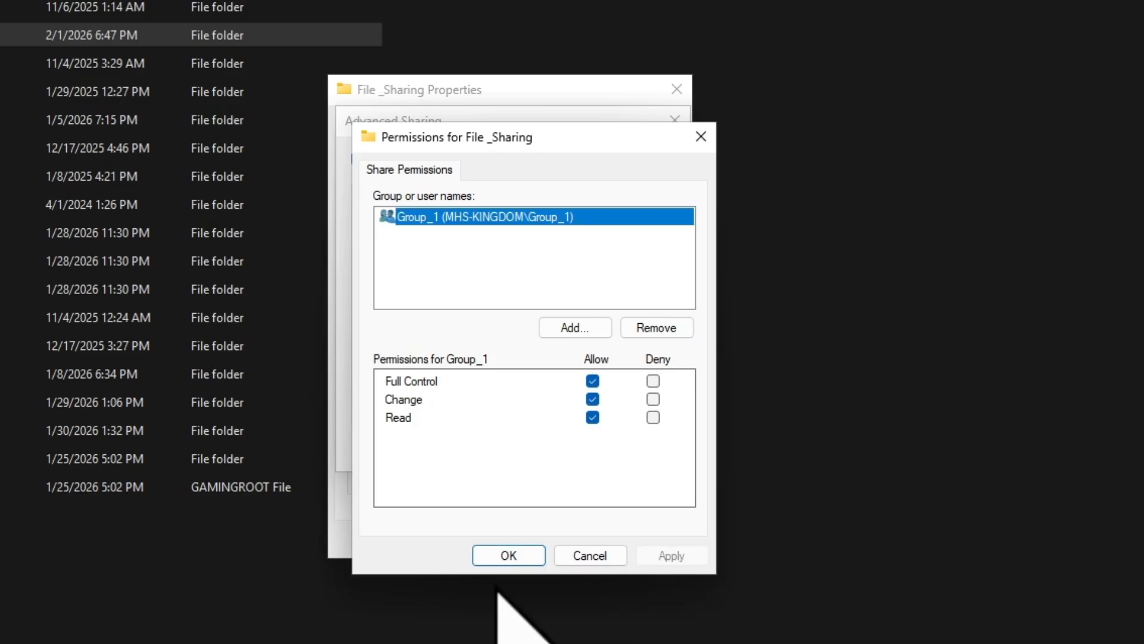
# Add Group_2 to the share permissions of File _Sharing with Read access only, and apply the advanced sharing settings.
pyautogui.click(513, 556)
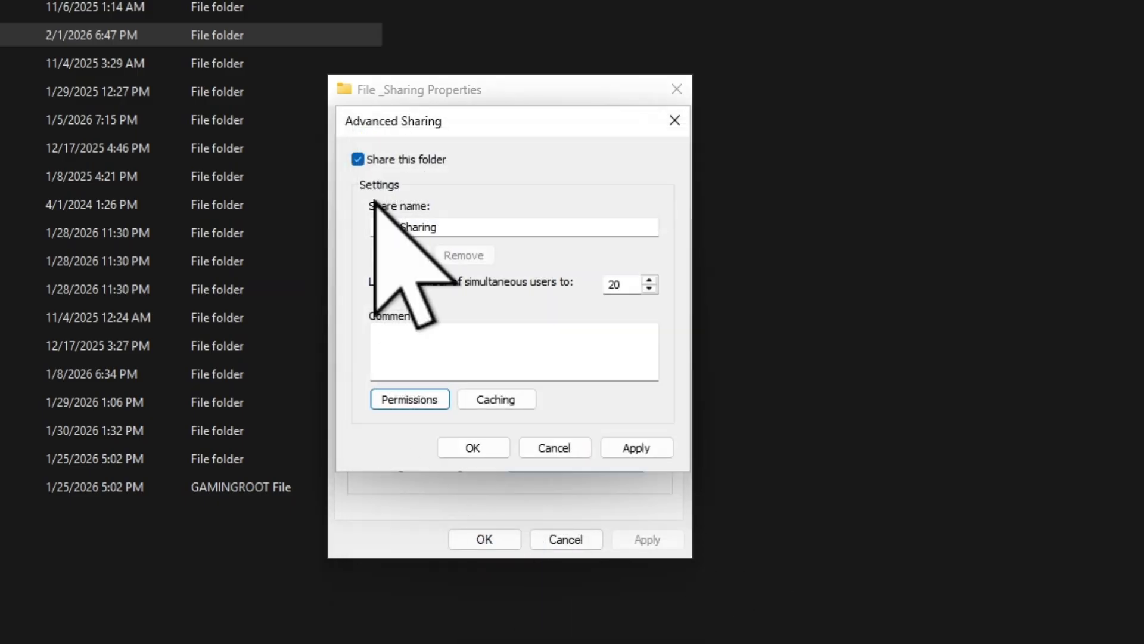
pyautogui.click(438, 397)
pyautogui.click(587, 327)
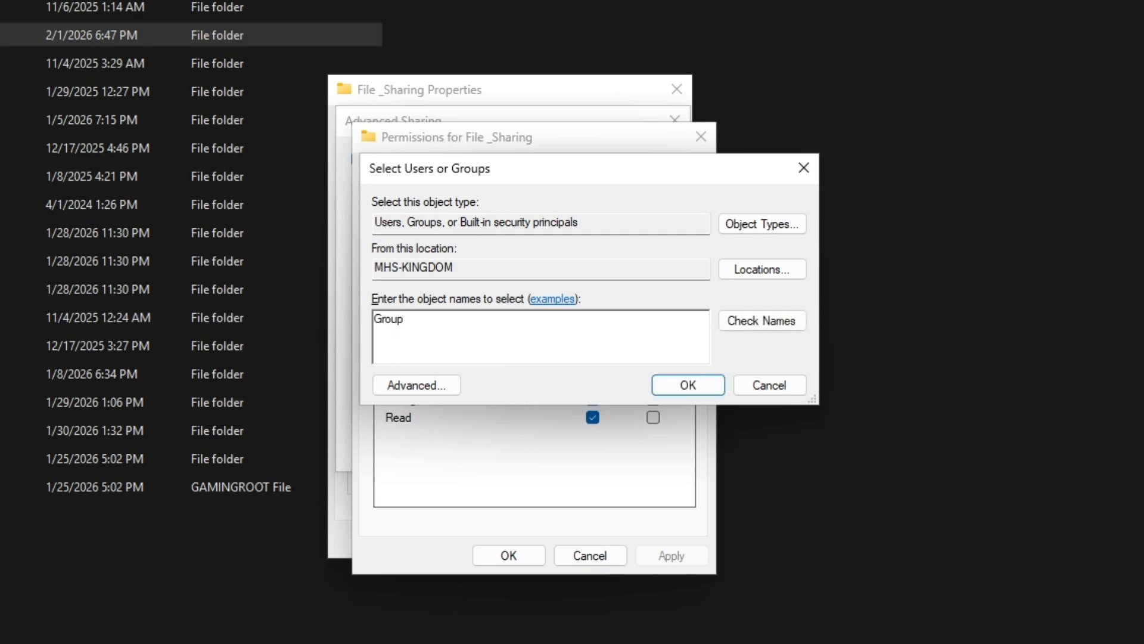
pyautogui.click(659, 382)
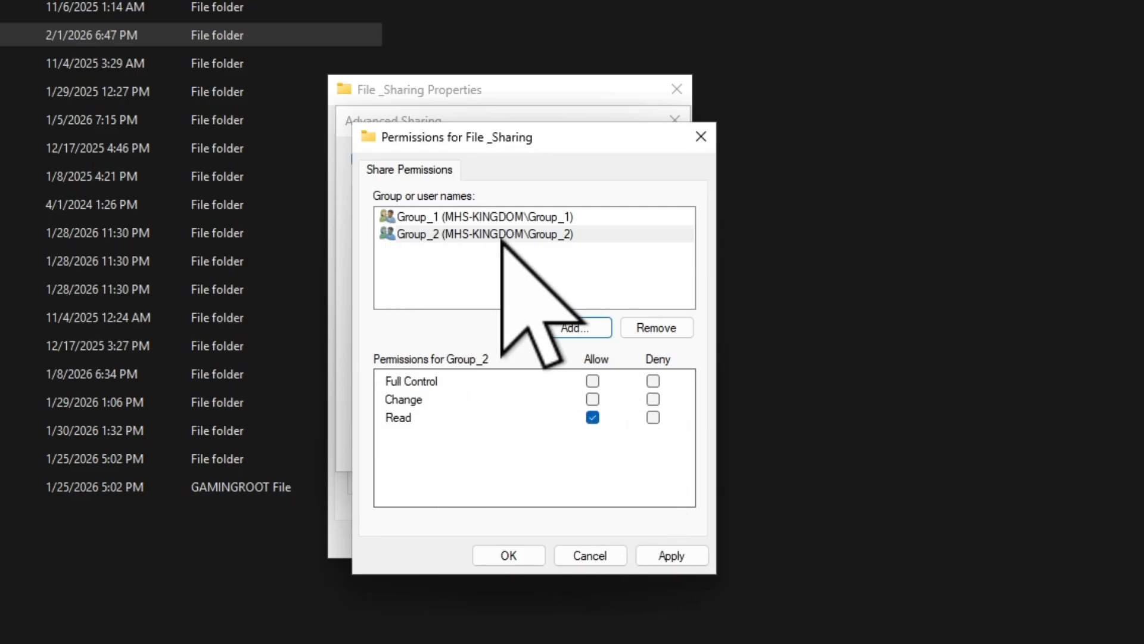
pyautogui.click(670, 556)
pyautogui.click(508, 555)
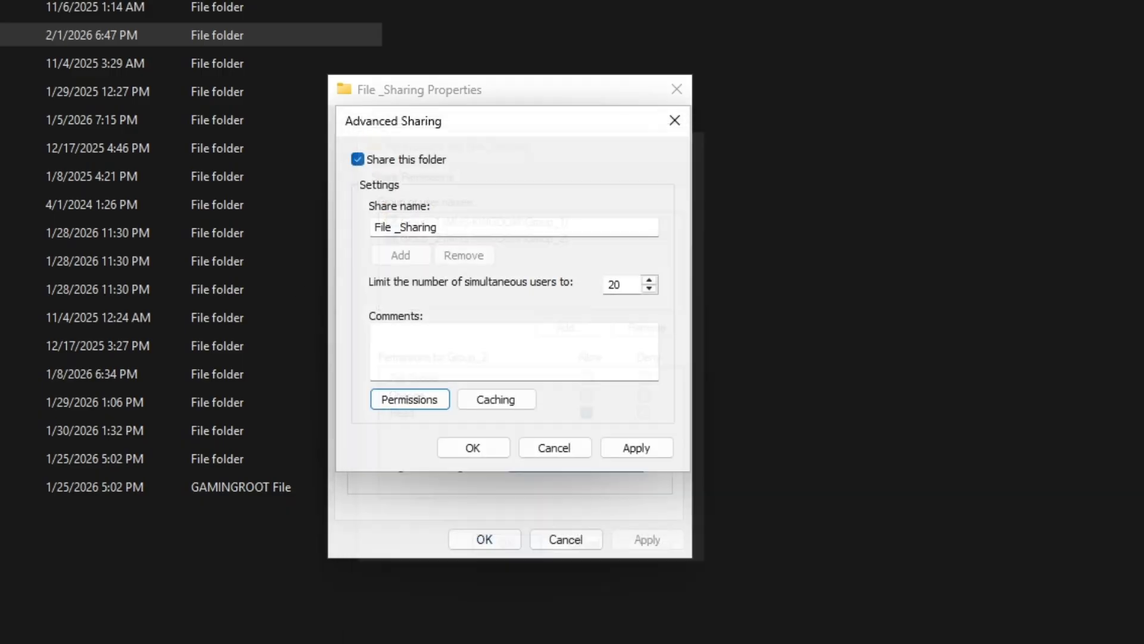
pyautogui.click(633, 448)
pyautogui.click(471, 448)
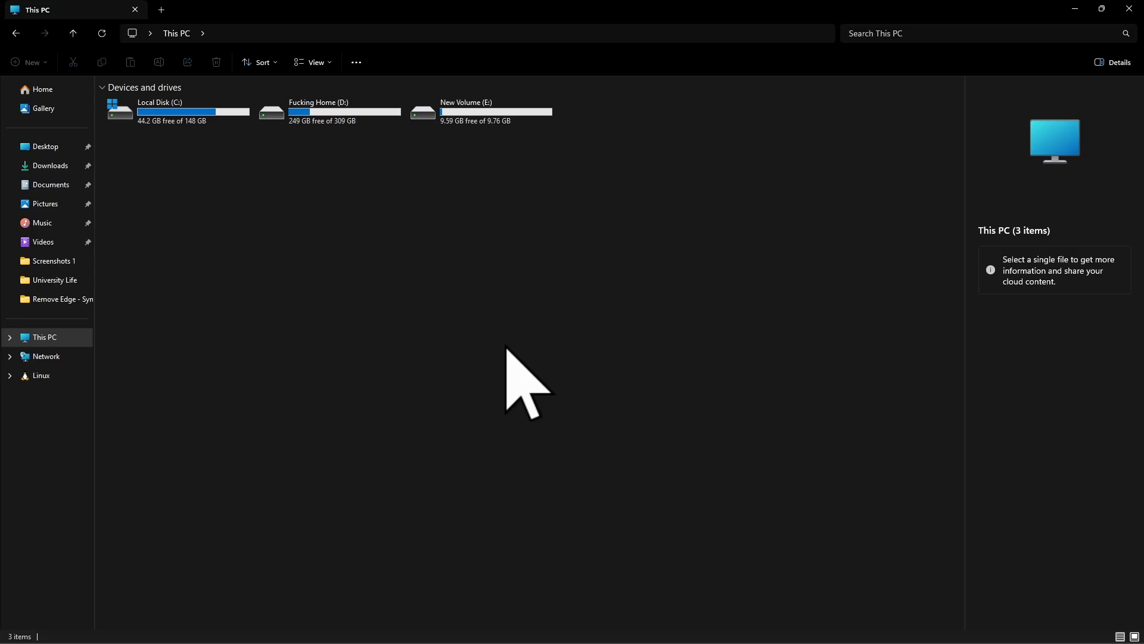
# Minimize File Explorer, run ipconfig in Command Prompt, and highlight the Ethernet adapter's IPv4 address.
pyautogui.click(1079, 12)
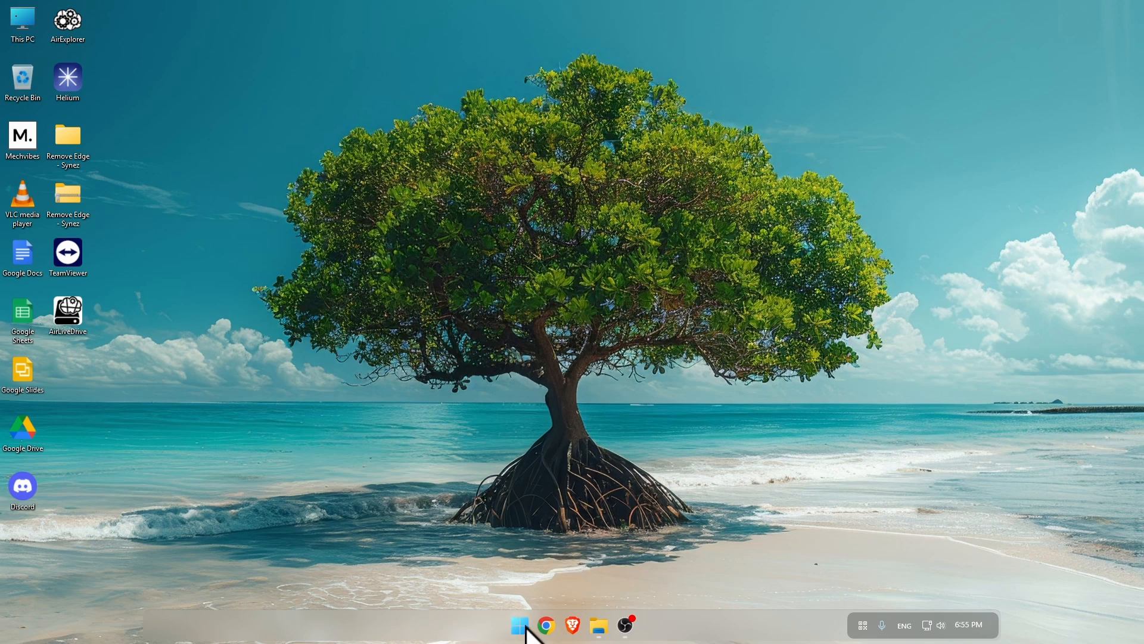
pyautogui.click(526, 627)
pyautogui.write('cmd')
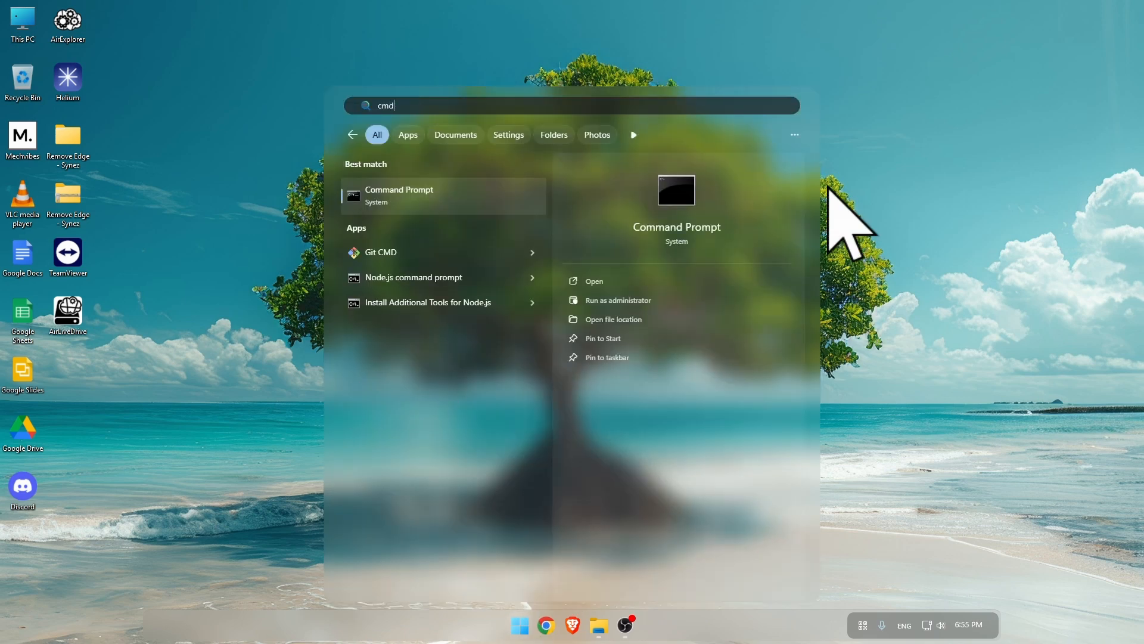
pyautogui.click(614, 287)
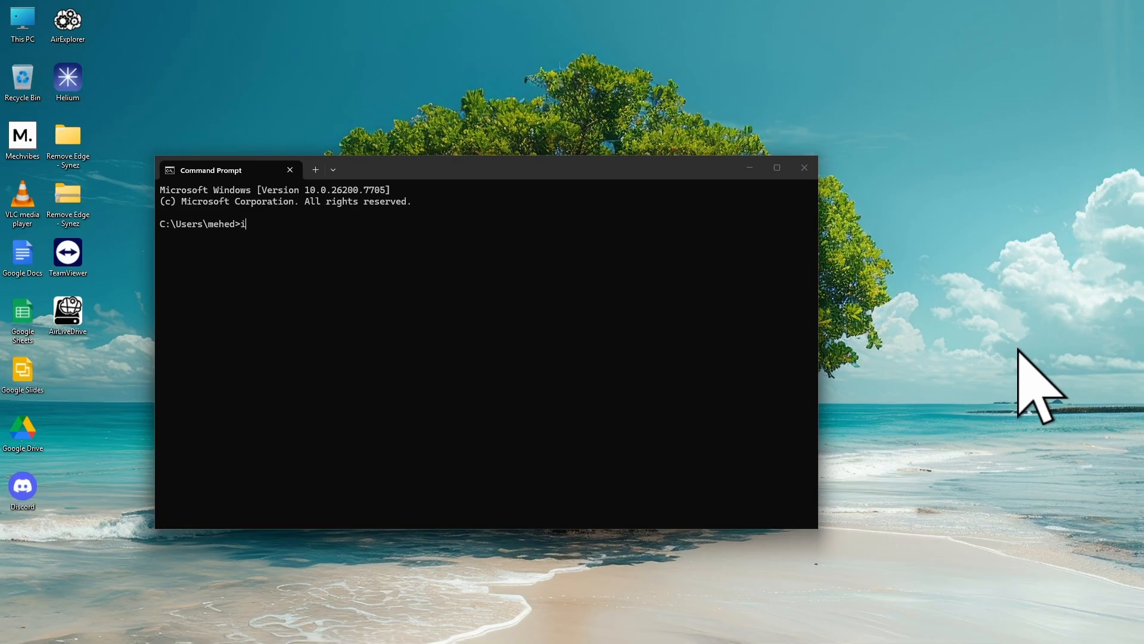
pyautogui.write('ip')
pyautogui.write('config')
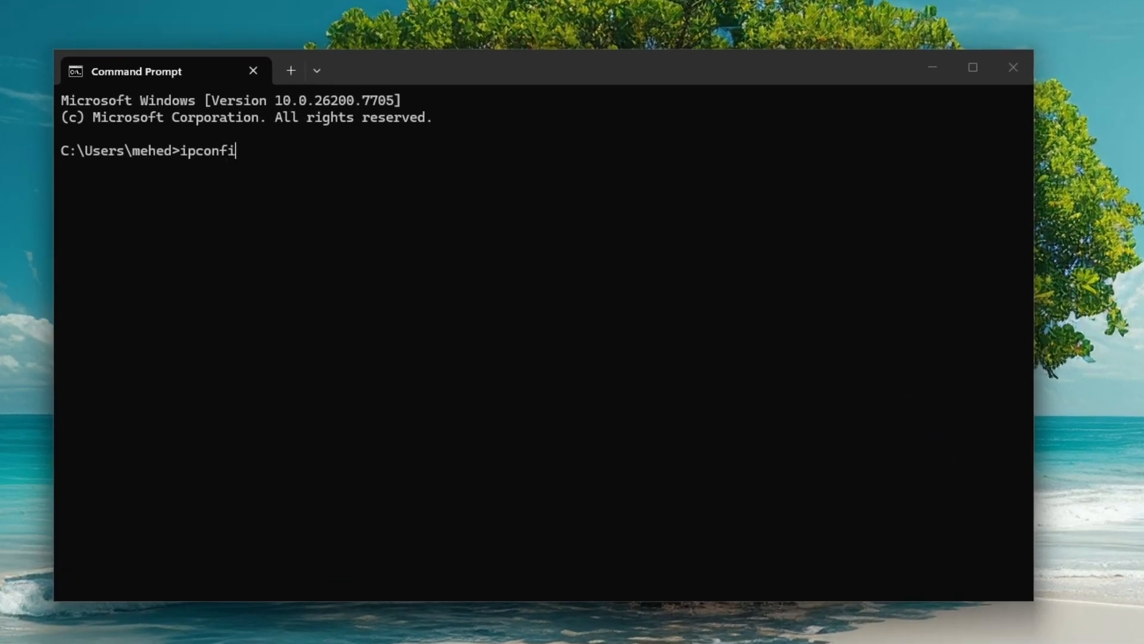
pyautogui.press('Return')
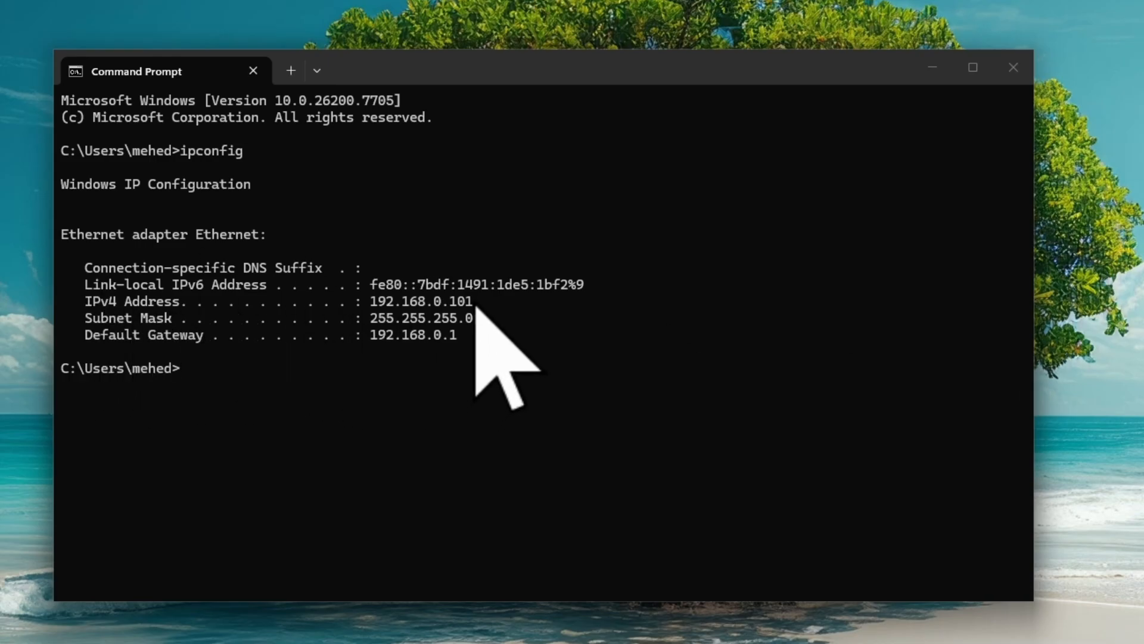
pyautogui.moveTo(476, 302); pyautogui.dragTo(377, 303)
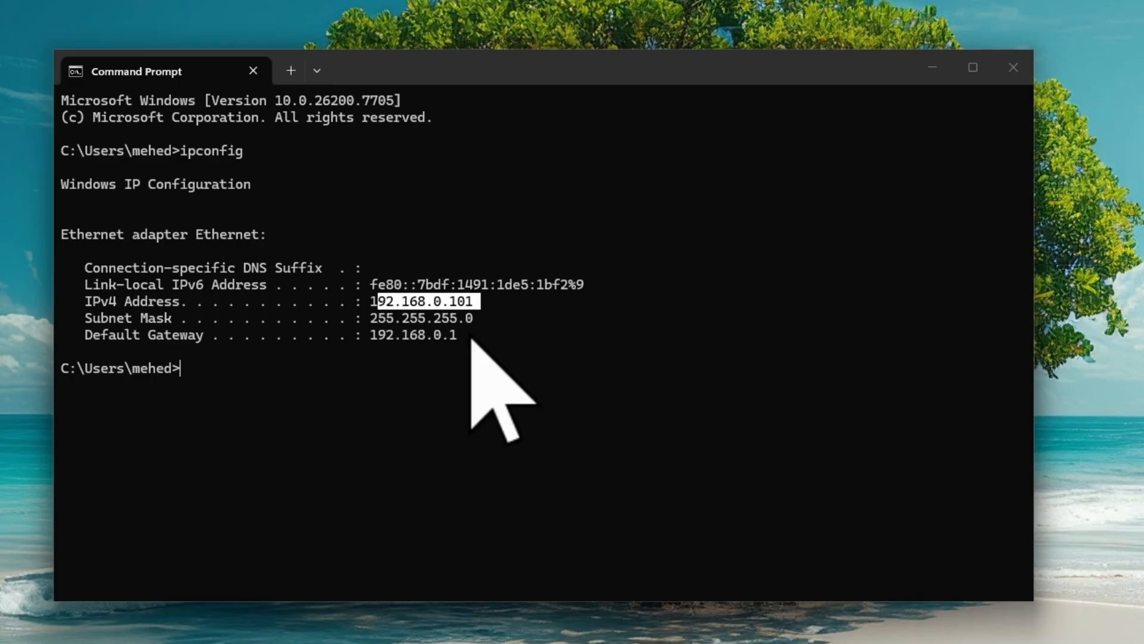
pyautogui.click(498, 290)
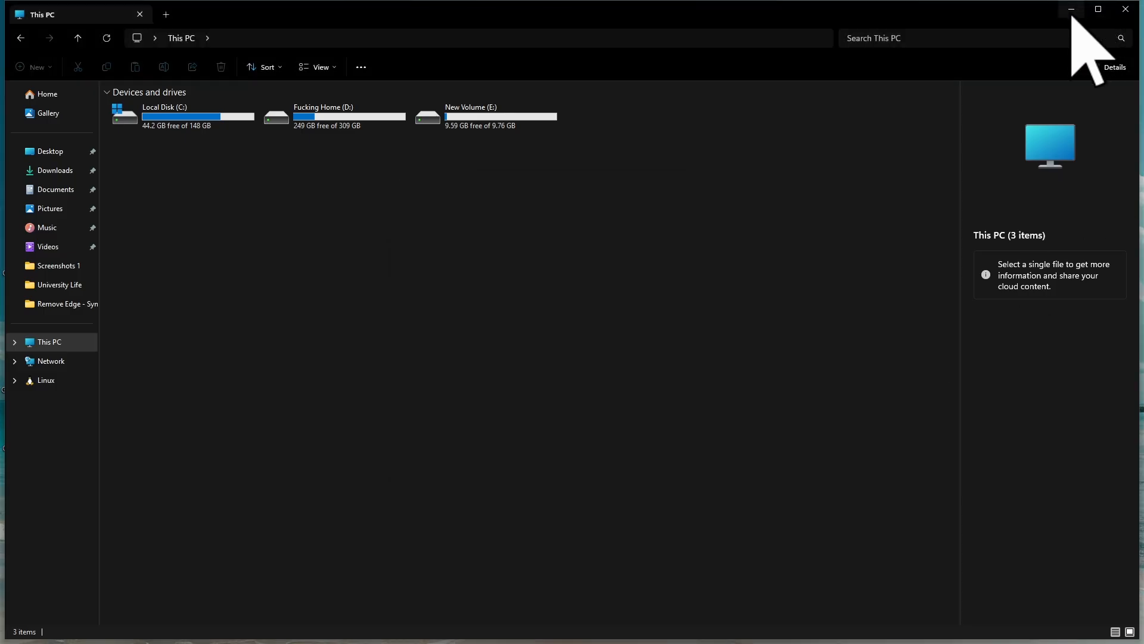
# Minimize File Explorer and open the Advanced sharing settings under Network & internet in Windows Settings.
pyautogui.click(1071, 10)
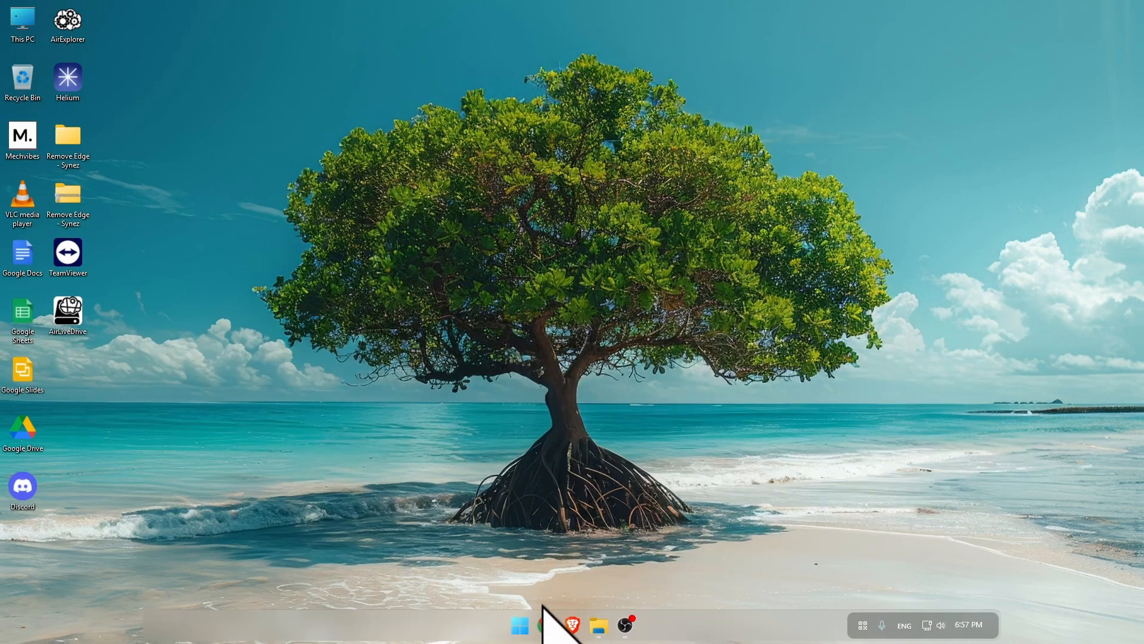
pyautogui.rightClick(522, 624)
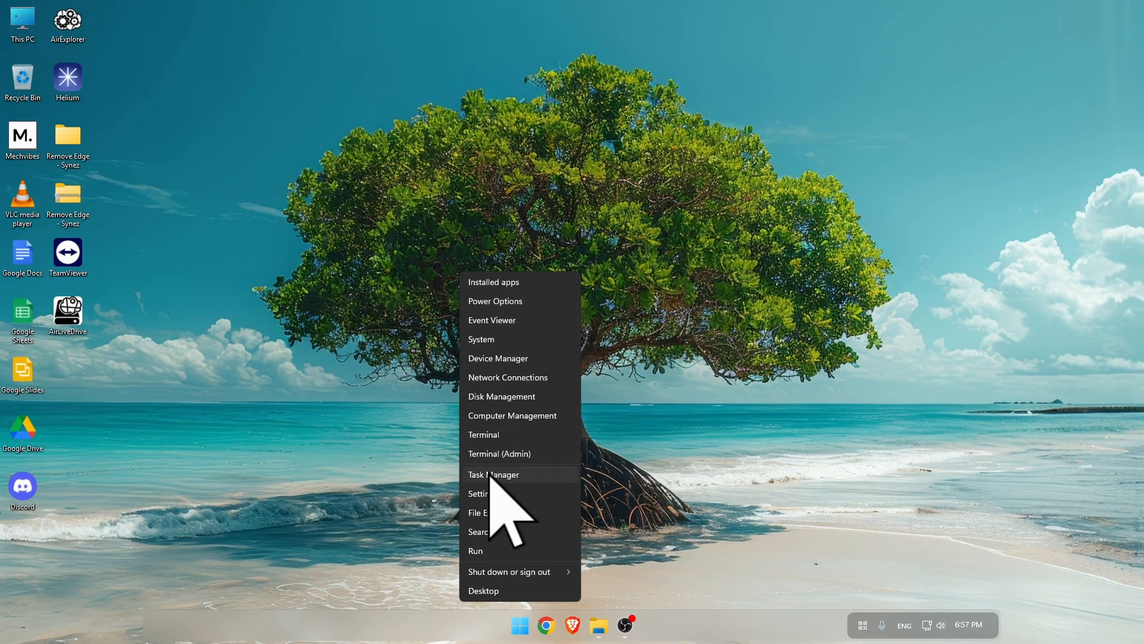
pyautogui.click(499, 493)
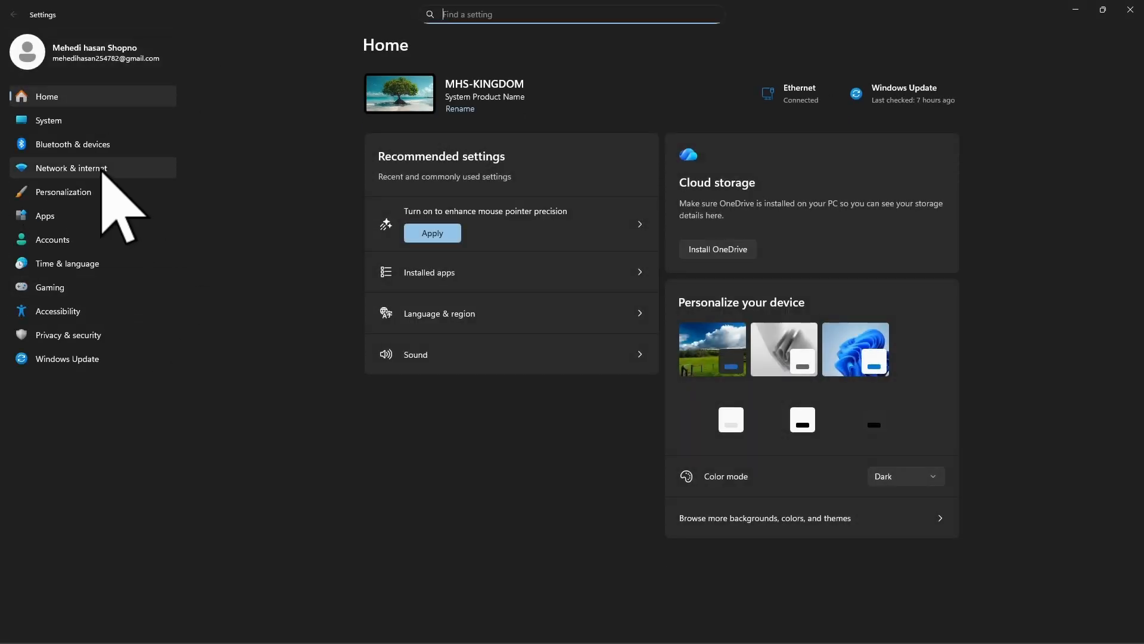
pyautogui.click(85, 176)
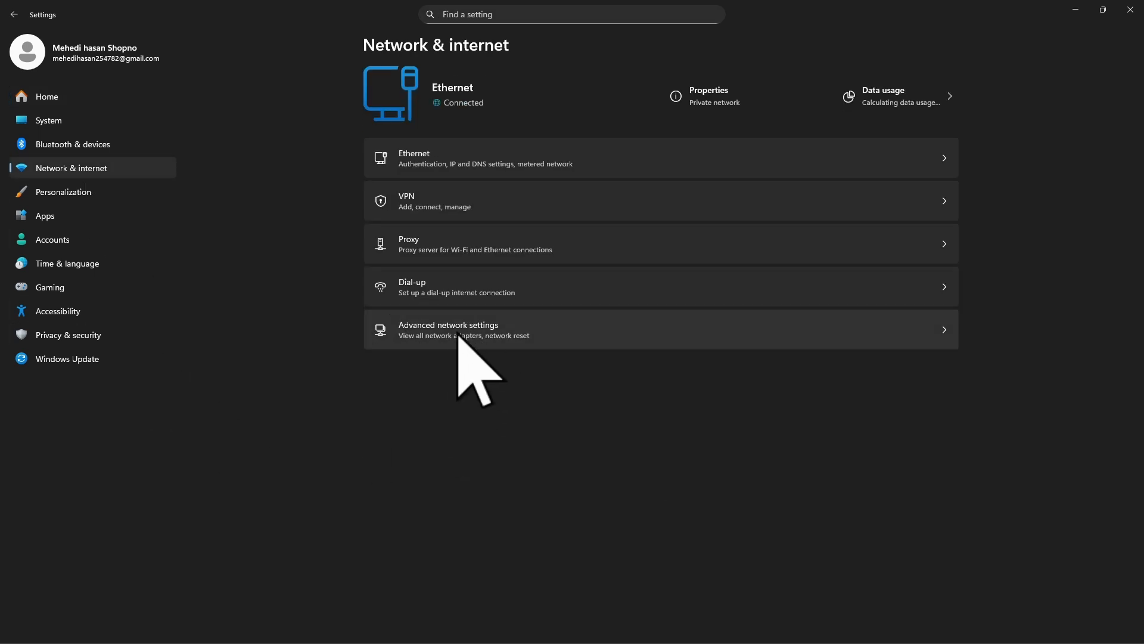
pyautogui.click(572, 345)
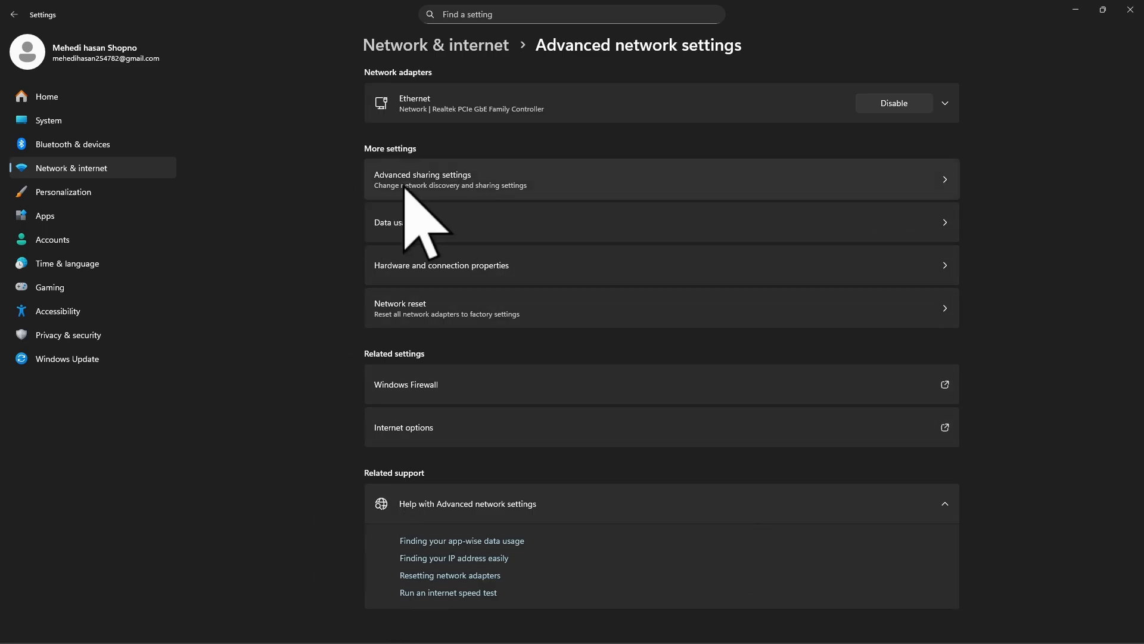
pyautogui.click(587, 191)
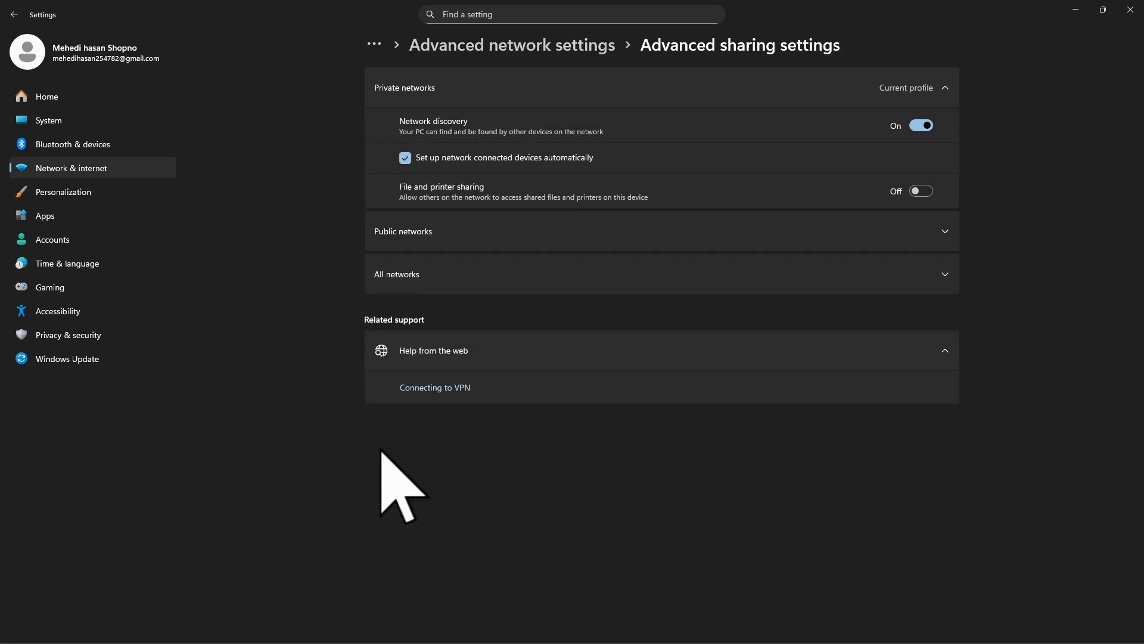
# Turn on file and printer sharing for both public and private networks.
pyautogui.click(921, 239)
pyautogui.click(918, 305)
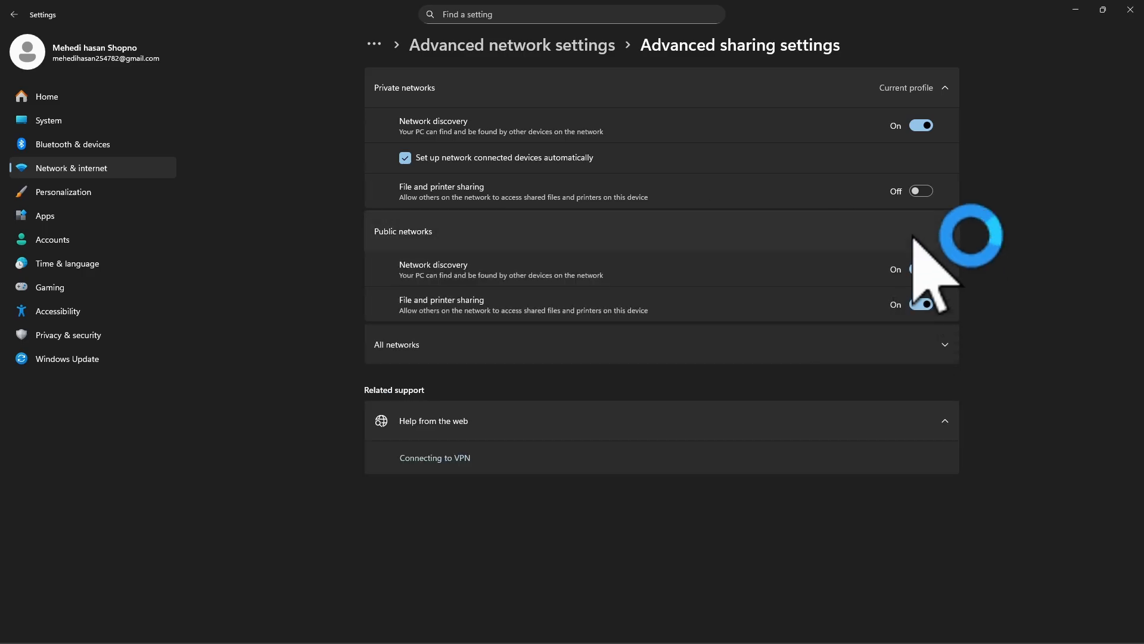
pyautogui.click(923, 191)
# For all networks, turn on public folder sharing and turn off password protected sharing, and close Settings.
pyautogui.click(900, 344)
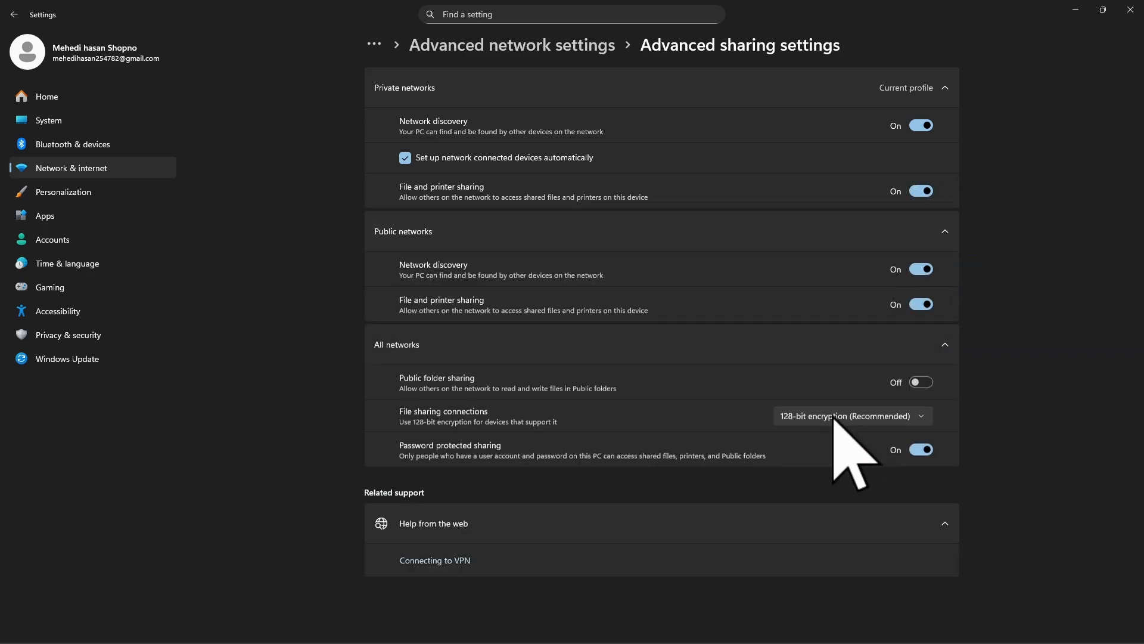
pyautogui.click(922, 382)
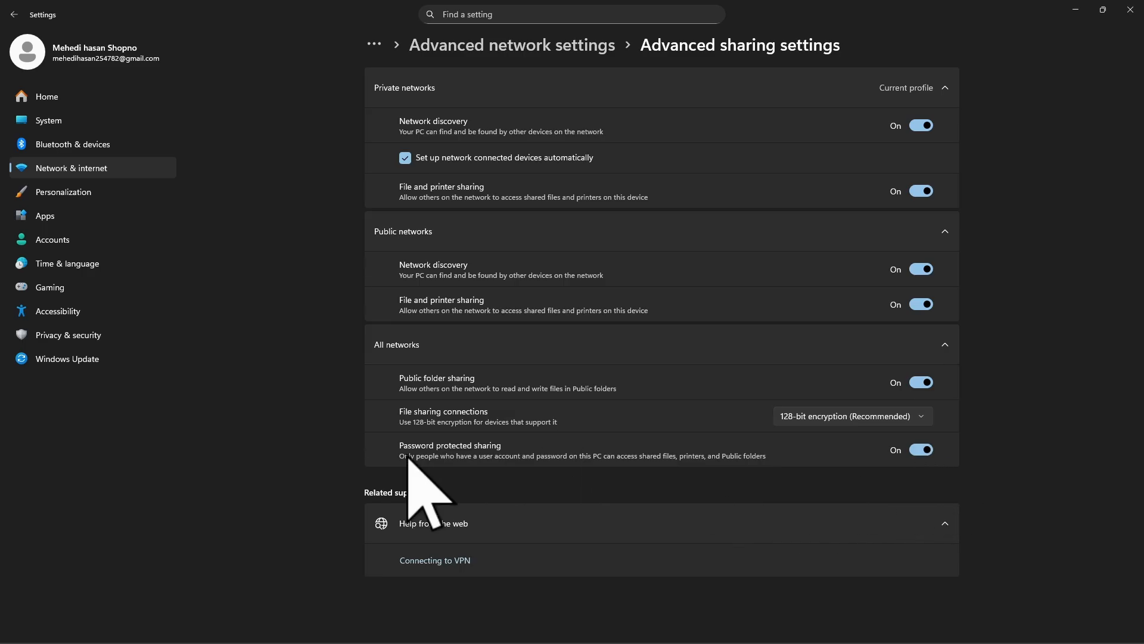
pyautogui.click(924, 450)
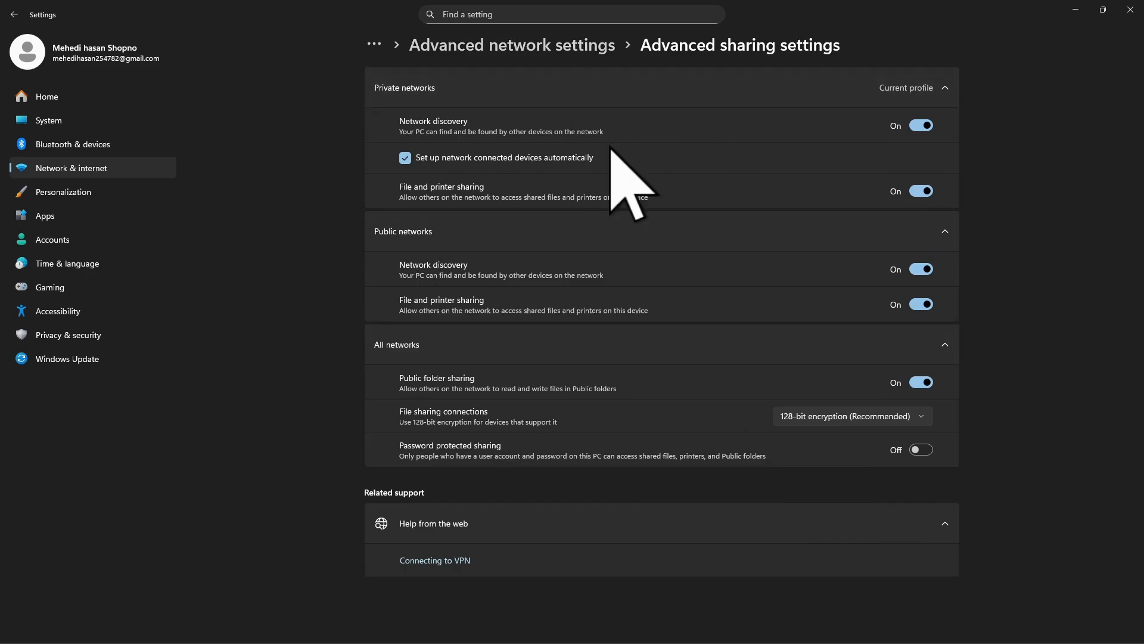
pyautogui.click(1138, 17)
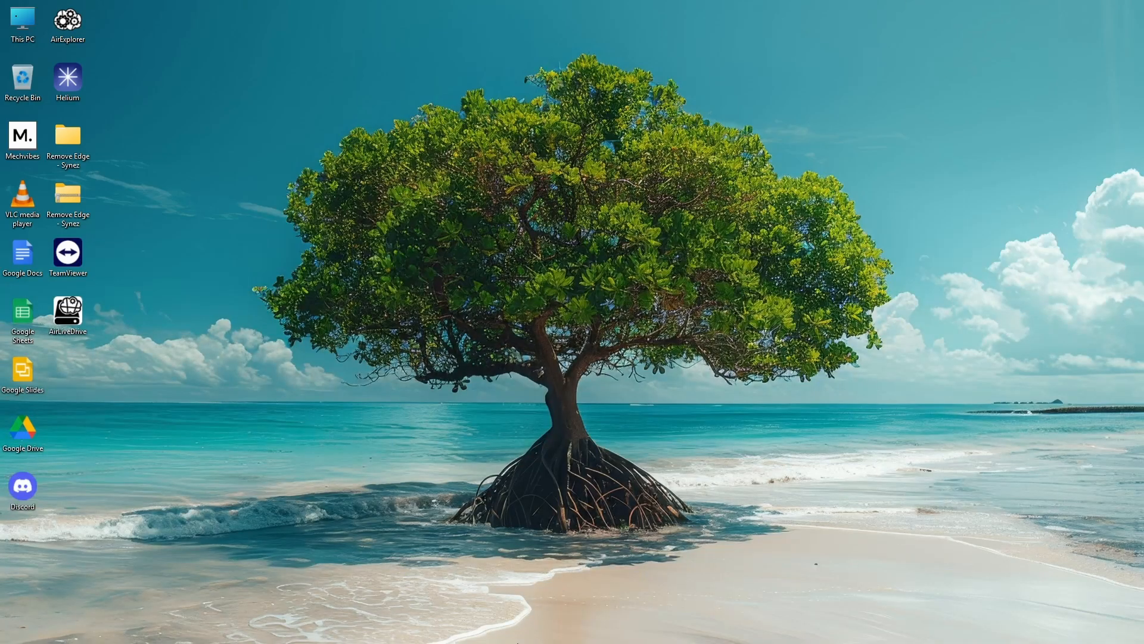
# Start adding a network location from This PC and choose the custom network location option.
pyautogui.doubleClick(21, 15)
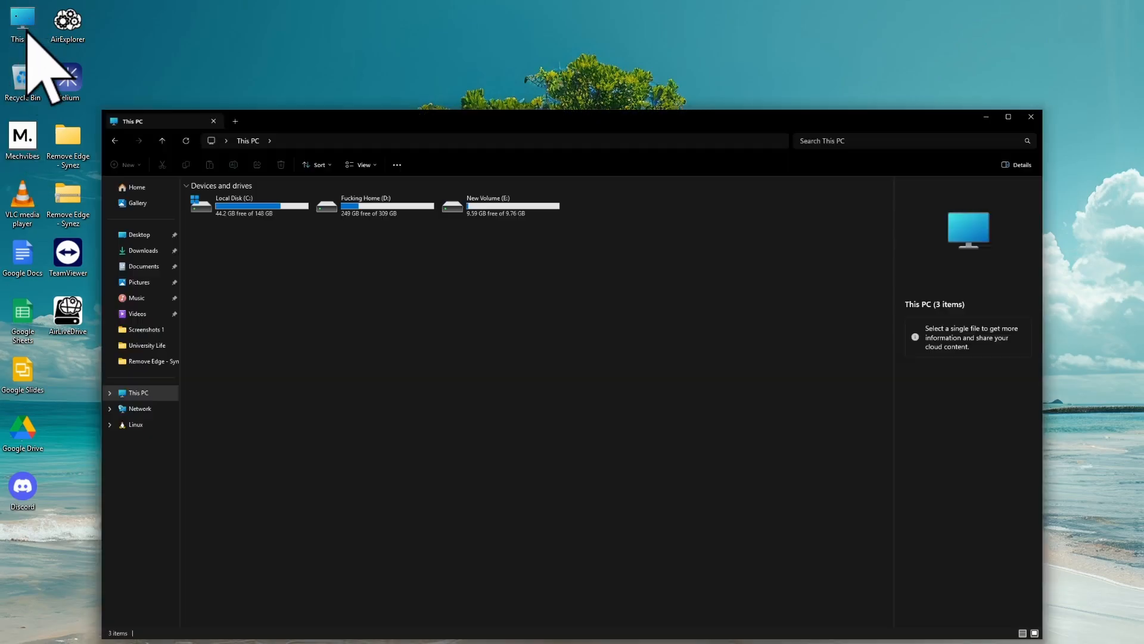
pyautogui.rightClick(405, 193)
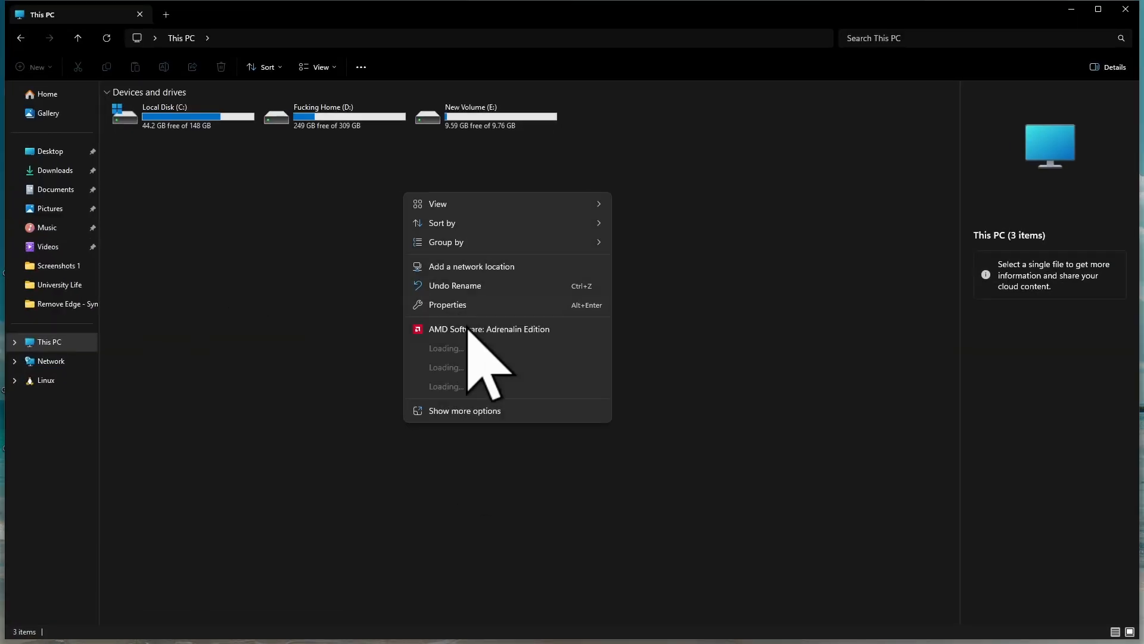
pyautogui.click(480, 268)
pyautogui.click(672, 452)
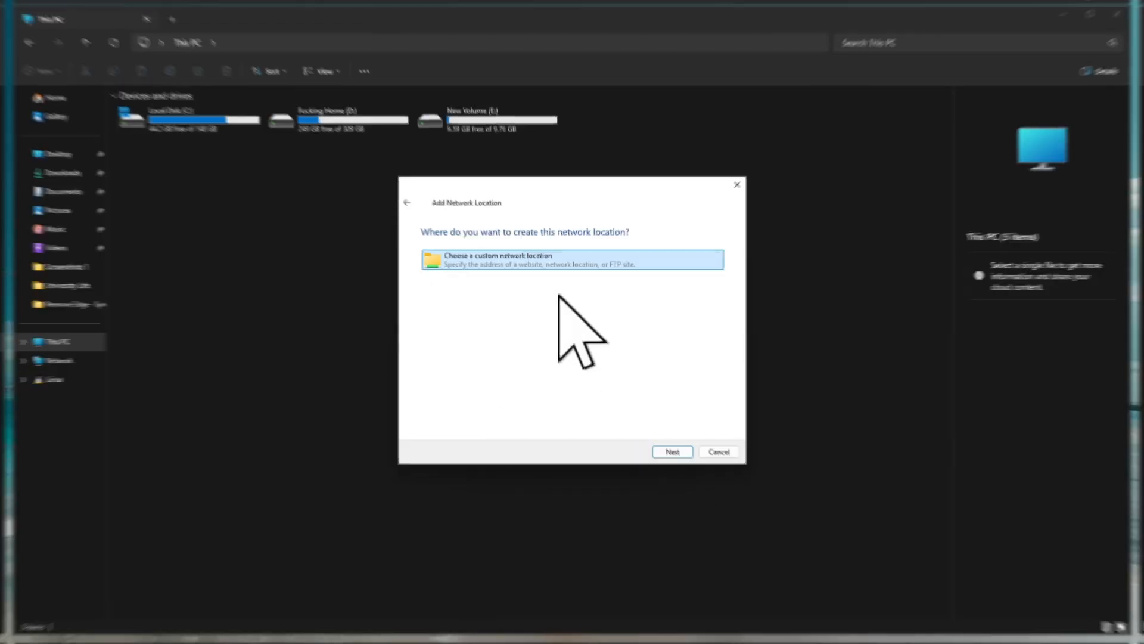
pyautogui.click(672, 452)
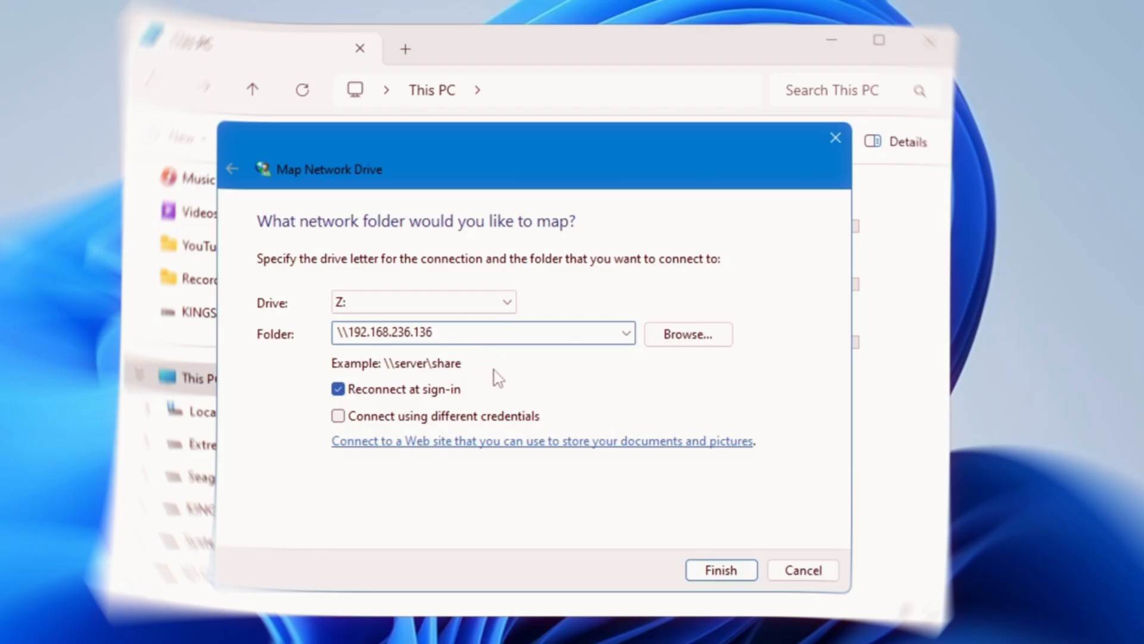
# Map the shared folder Techno_SHARED on 192.168.236.136 as drive Z:, and close the newly opened drive window.
pyautogui.click(679, 337)
pyautogui.click(475, 316)
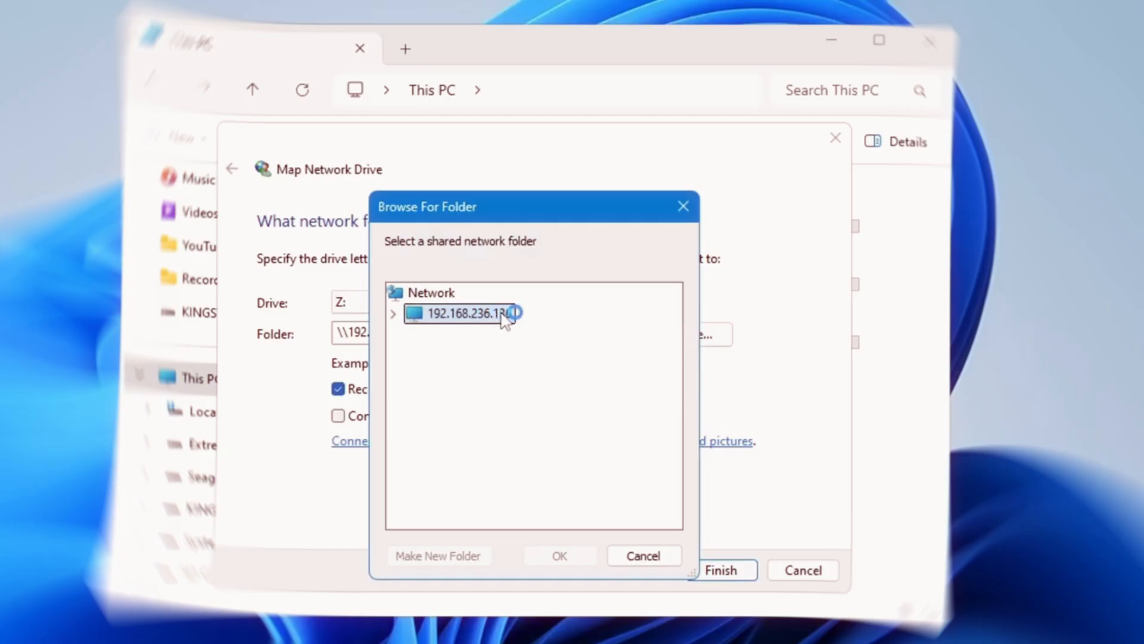
pyautogui.doubleClick(495, 321)
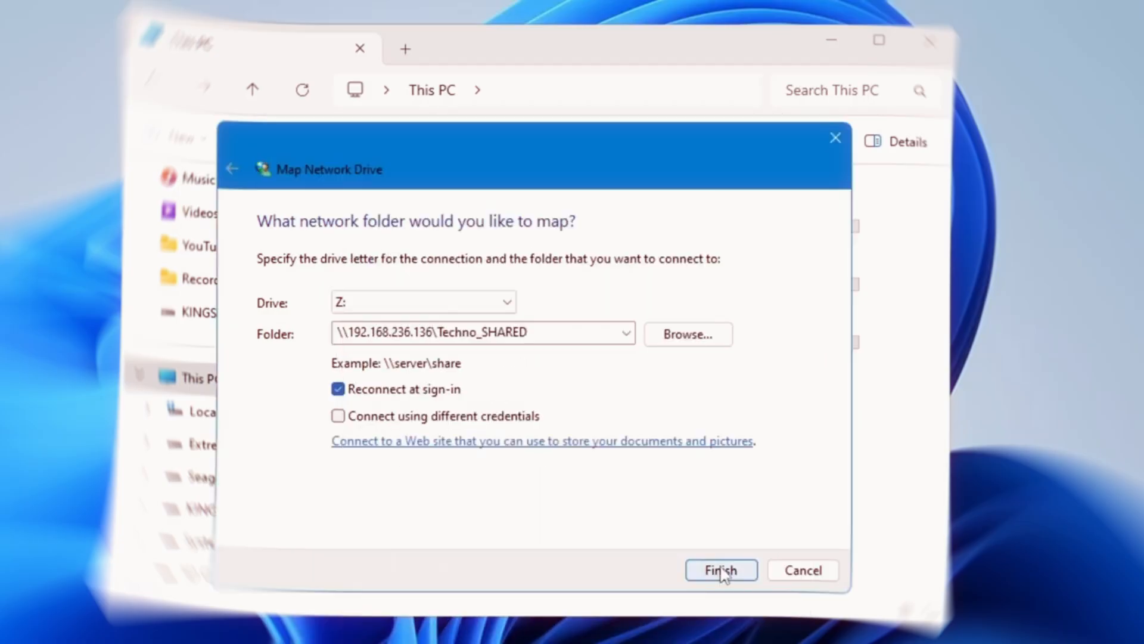
pyautogui.click(722, 570)
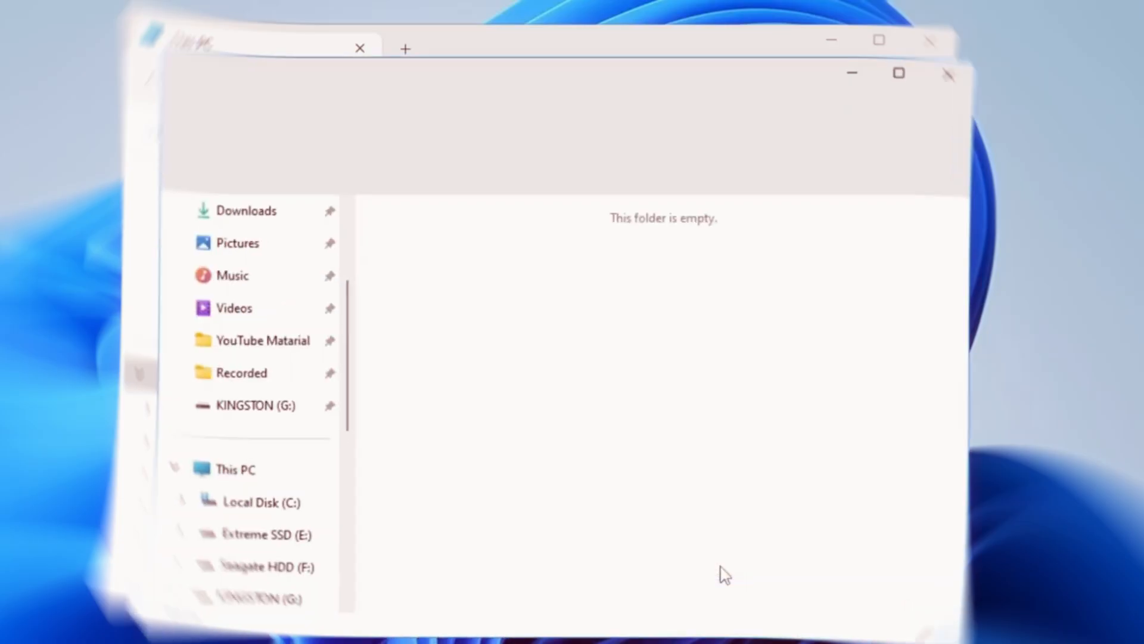
pyautogui.click(956, 69)
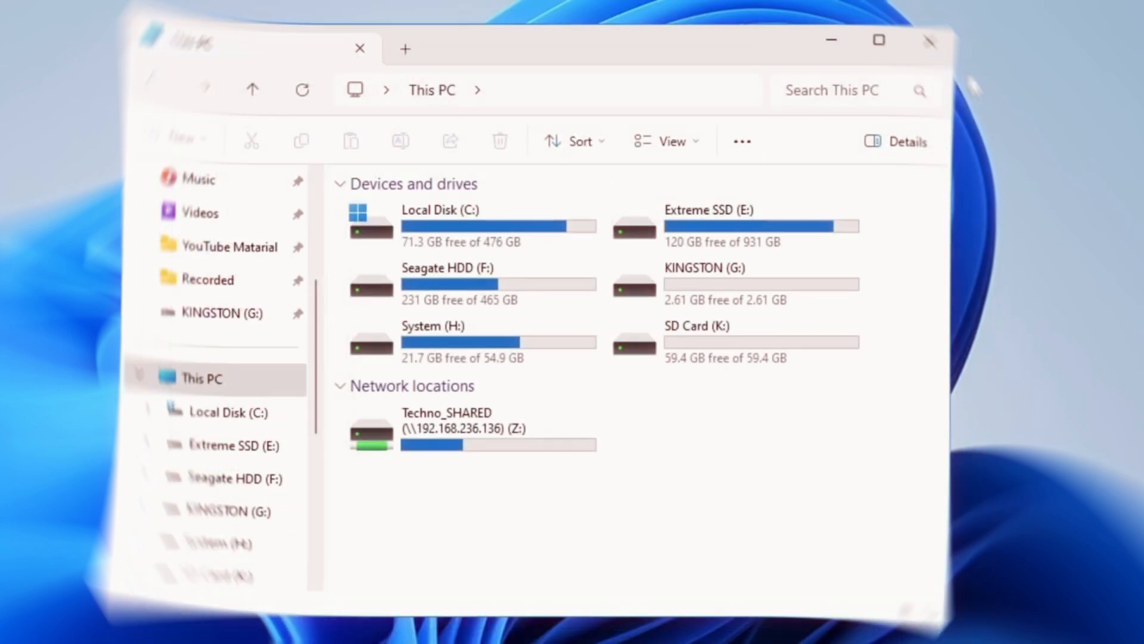
# Select the mapped Techno_SHARED drive in This PC, and minimize the File _Sharing folder window.
pyautogui.click(498, 450)
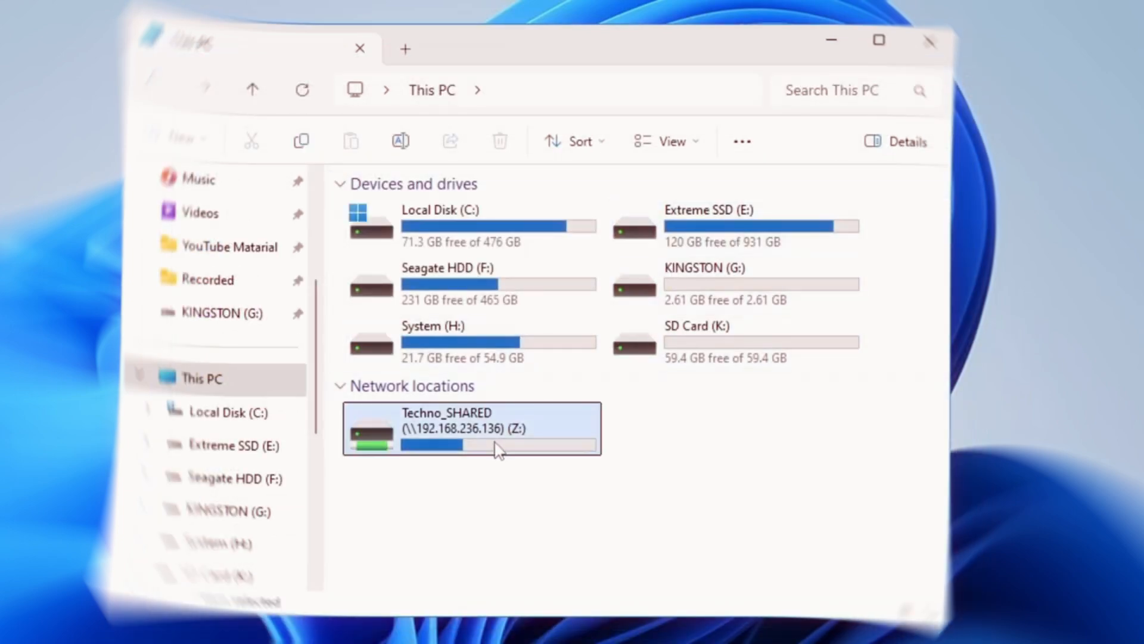
pyautogui.moveTo(464, 435)
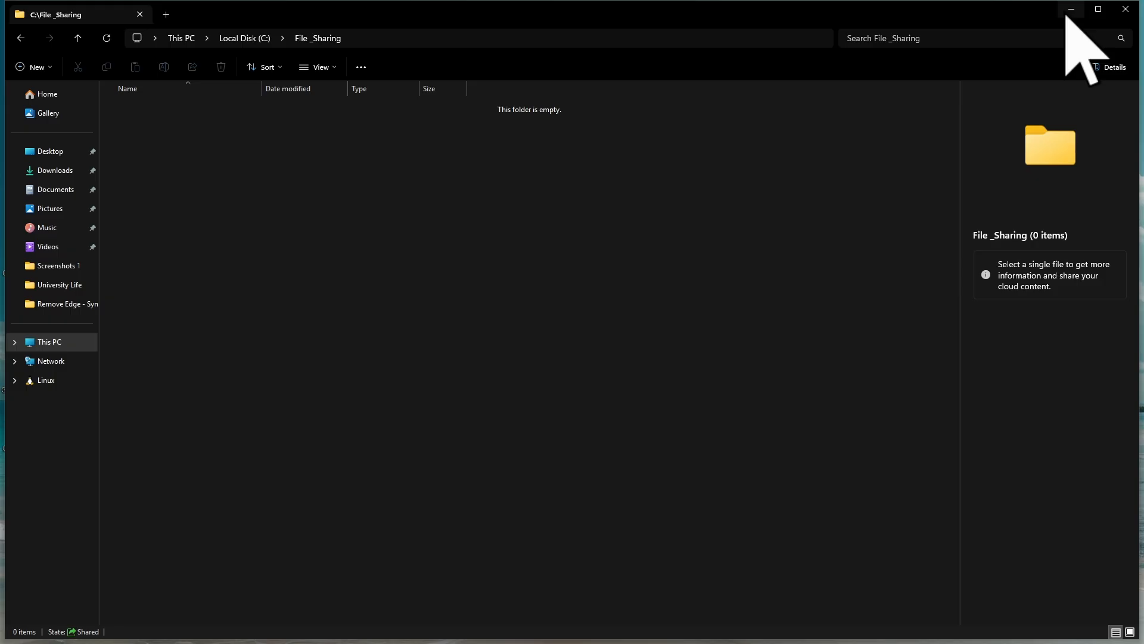
pyautogui.click(1067, 17)
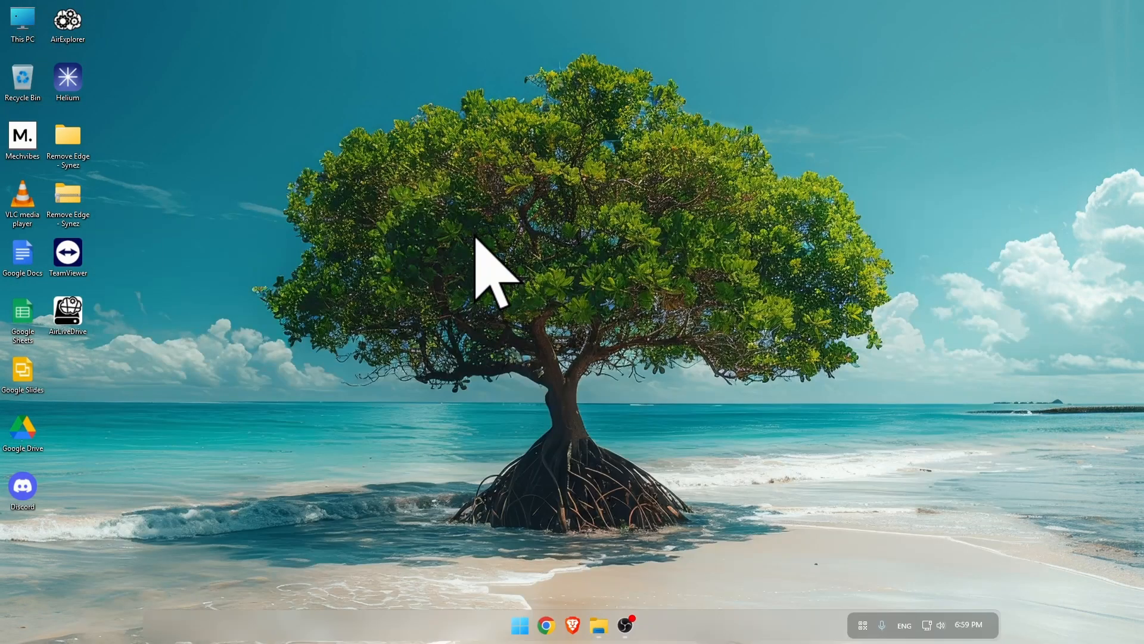